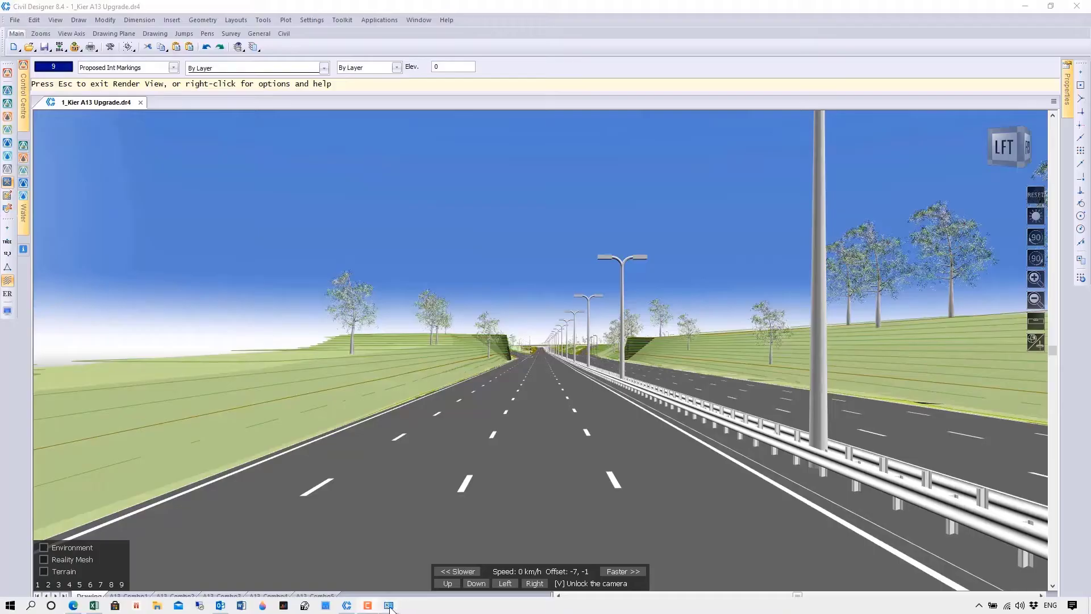
# Step: Check the computer's processor and memory details in the System window, and put that window away
pyautogui.click(389, 606)
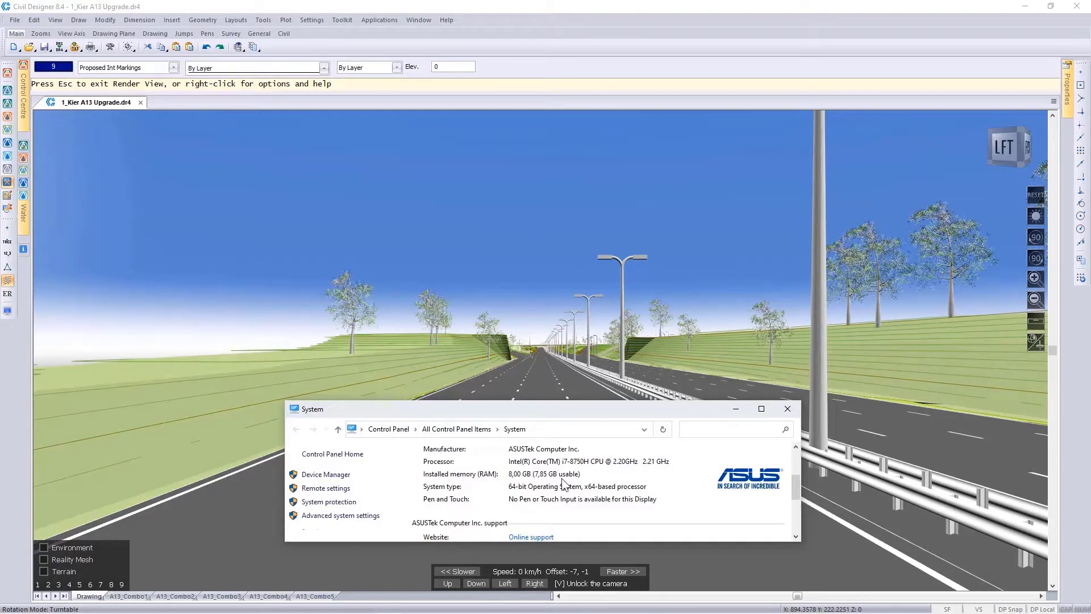
pyautogui.click(735, 408)
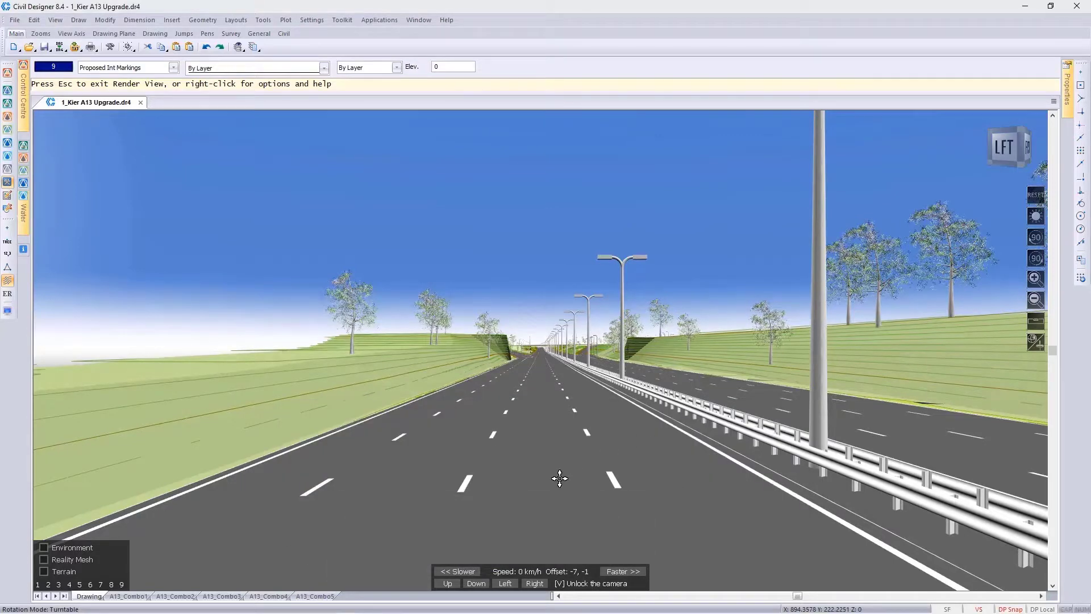
# Step: Drive the camera along the A13 road model, gradually increasing the speed to 230 km/h
pyautogui.scroll(2, 553, 479)
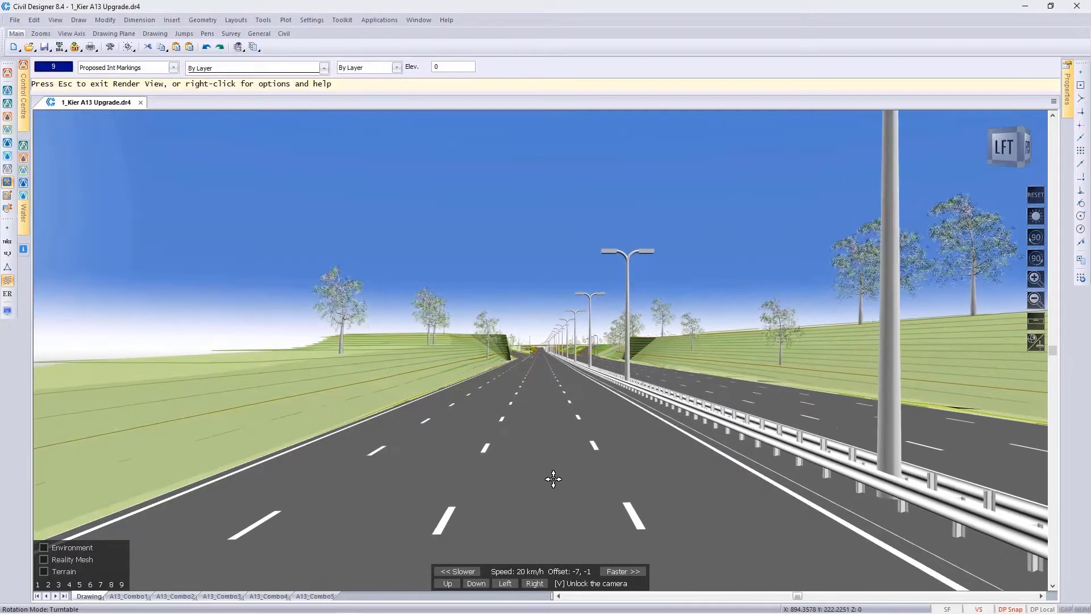
pyautogui.scroll(5, 553, 479)
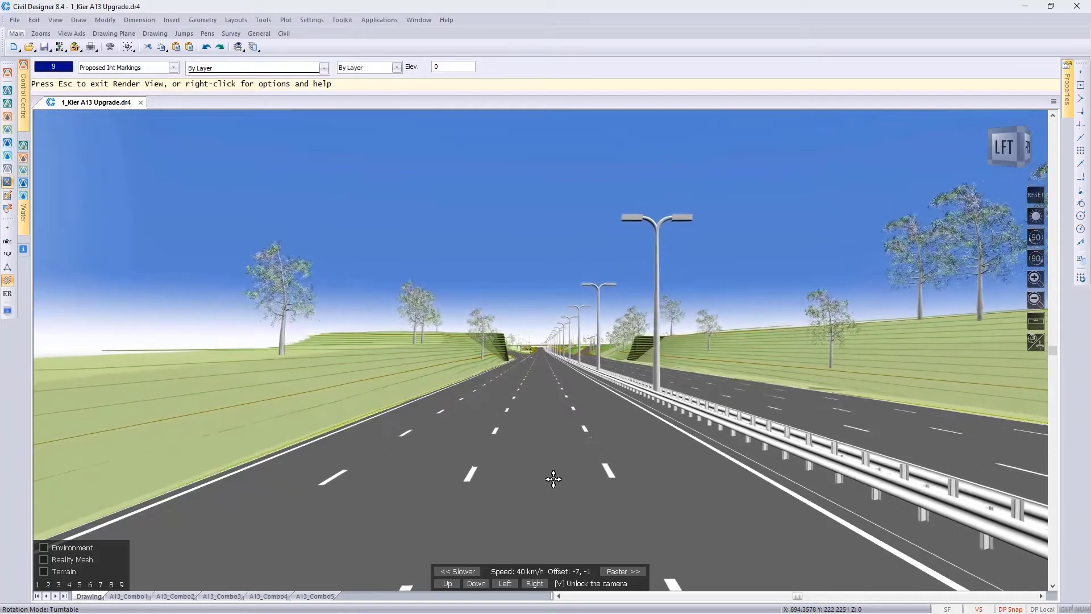
pyautogui.scroll(5, 553, 479)
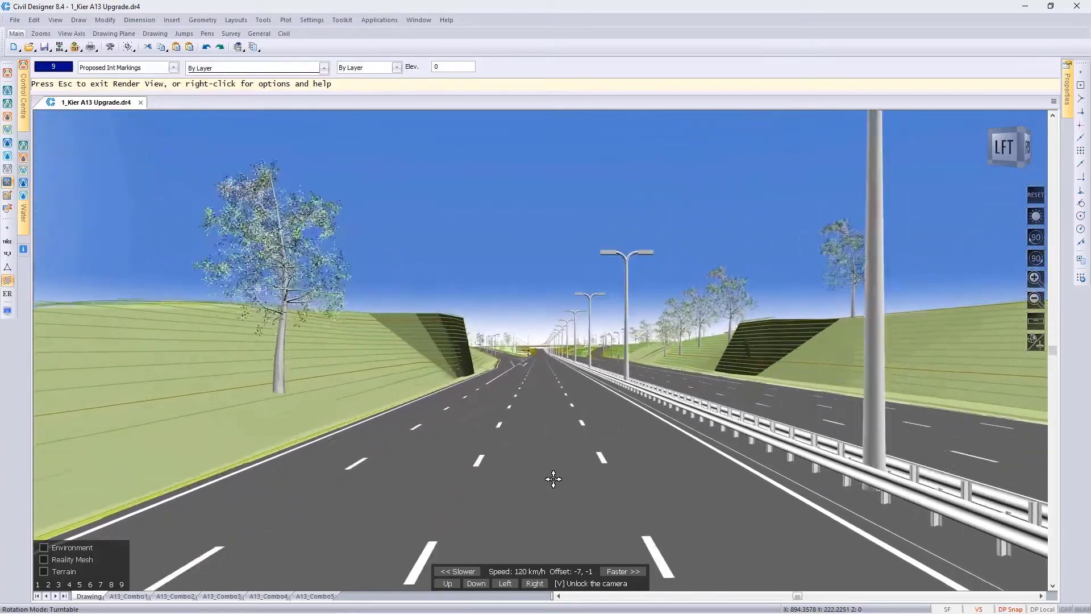
pyautogui.scroll(4, 554, 478)
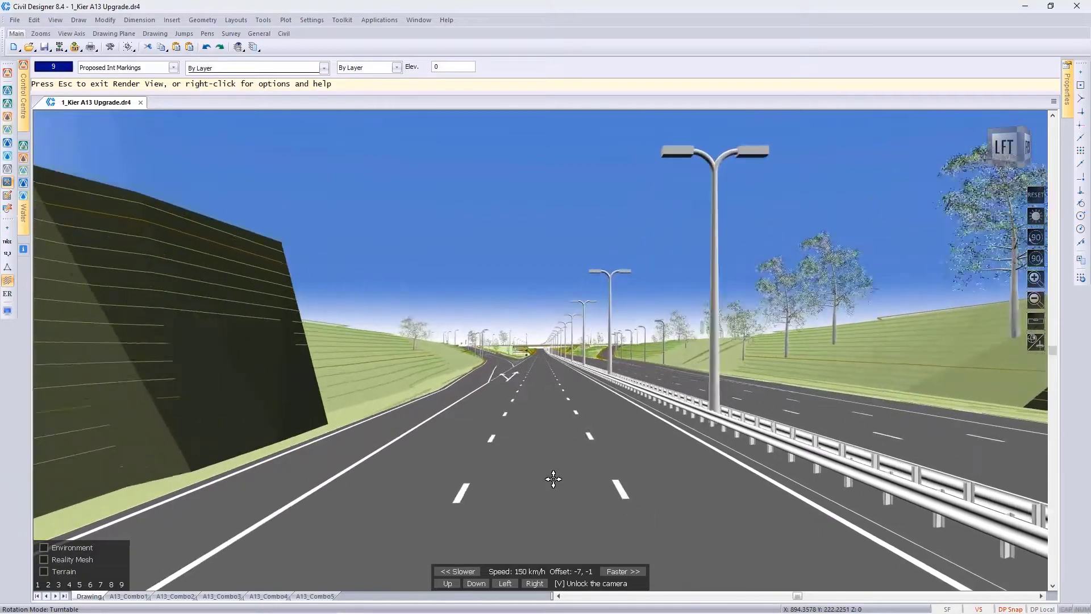
pyautogui.scroll(1, 554, 479)
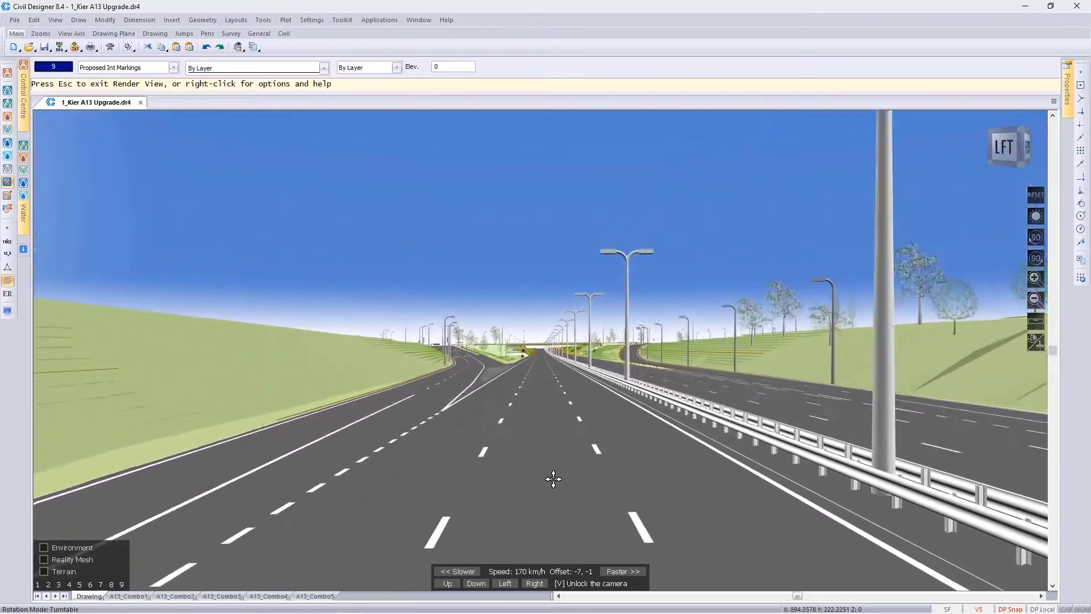
pyautogui.scroll(3, 553, 479)
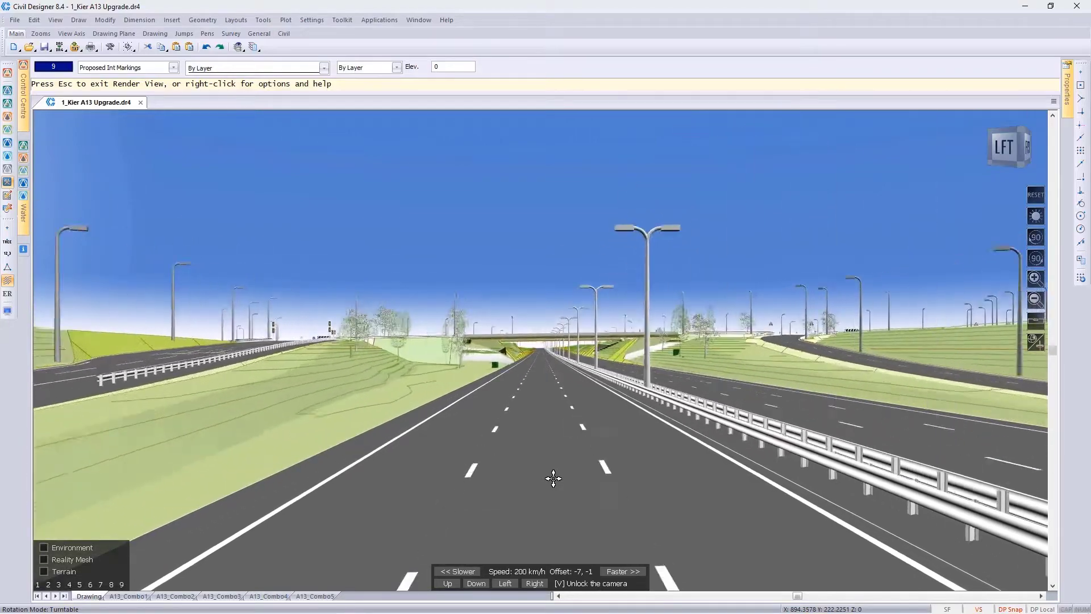
pyautogui.scroll(1, 554, 479)
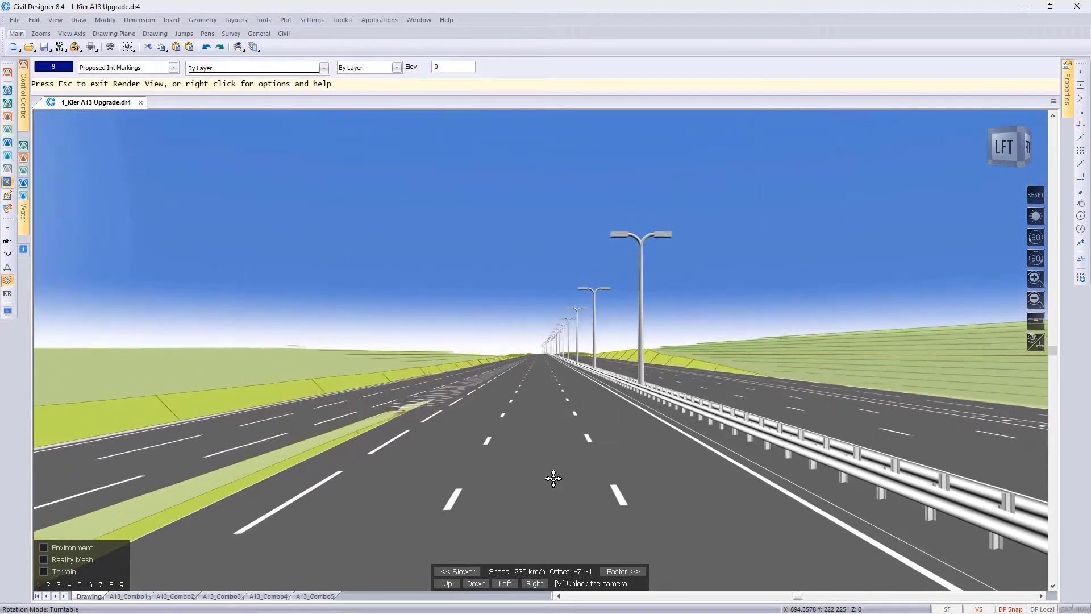
# Step: Slow the drive, lower the camera beneath the road surface to offset -7, -7, and look along the underside in both directions
pyautogui.scroll(-5, 553, 478)
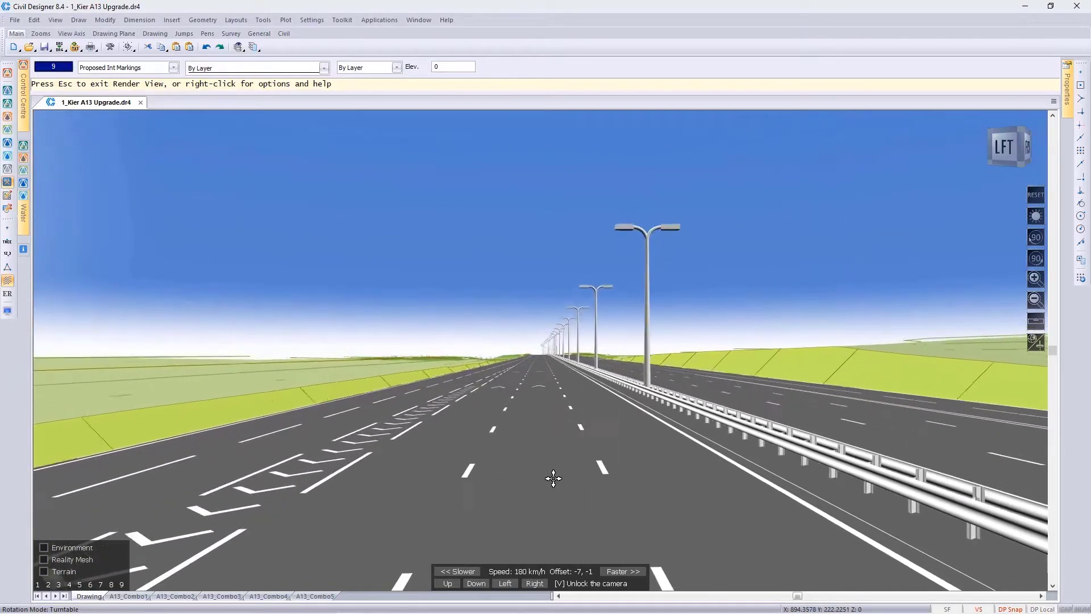
pyautogui.press('Down')
pyautogui.press('Down')
pyautogui.press('Down')
pyautogui.press('Down')
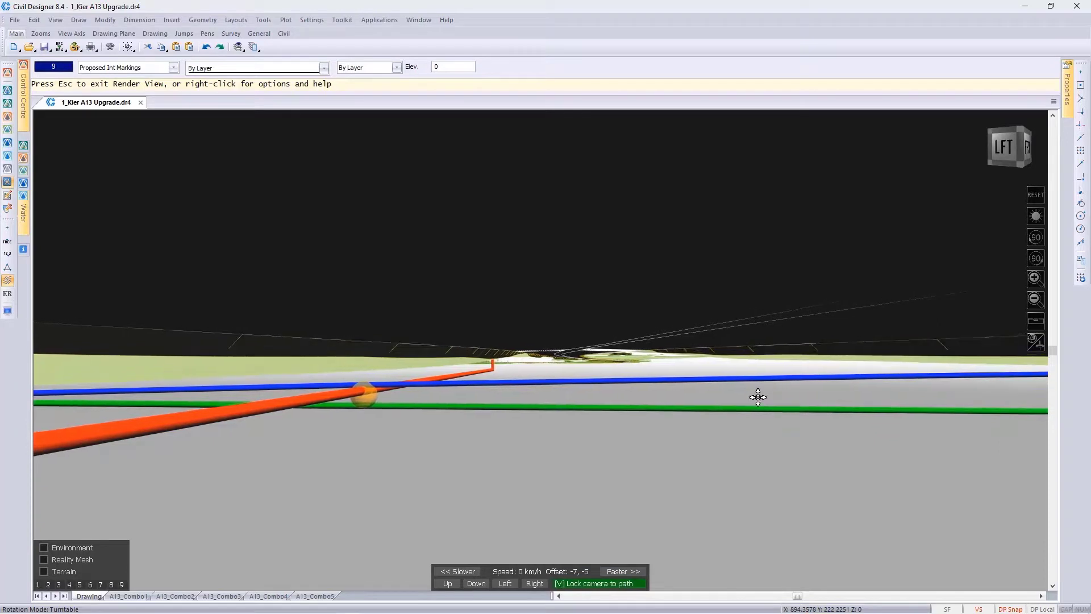
pyautogui.moveTo(709, 400); pyautogui.dragTo(695, 398)
pyautogui.press('Down')
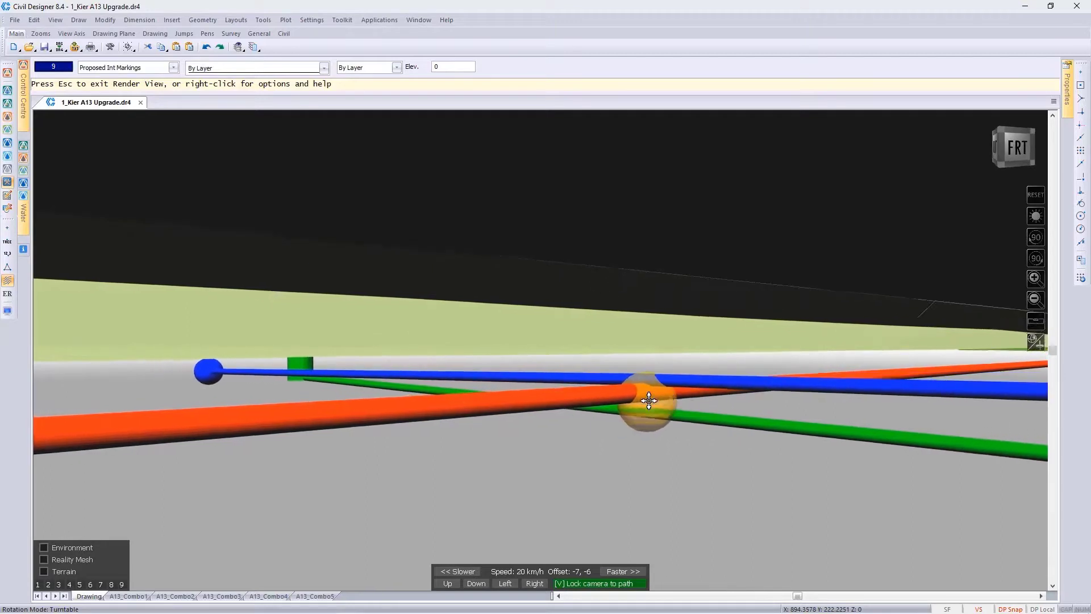
pyautogui.moveTo(644, 402); pyautogui.dragTo(286, 402, button='middle')
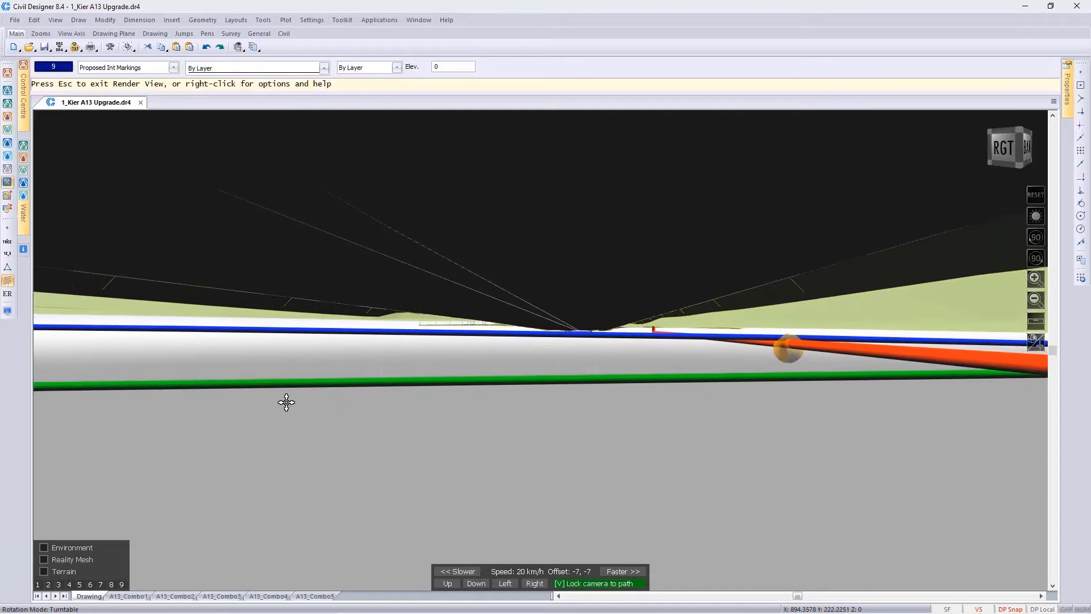
# Step: Raise the camera above the carriageway to offset -7, 0 and turn it towards the road verge ahead
pyautogui.press('Up')
pyautogui.press('Up')
pyautogui.press('Up')
pyautogui.press('Up')
pyautogui.press('Up')
pyautogui.press('Up')
pyautogui.press('Up')
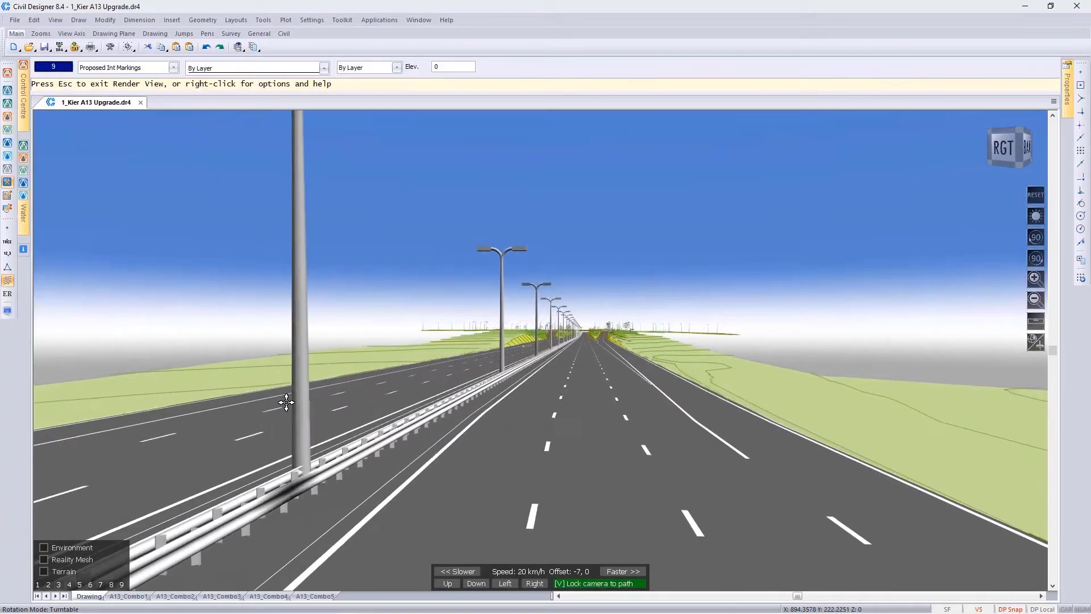
pyautogui.moveTo(286, 402); pyautogui.dragTo(715, 406, button='middle')
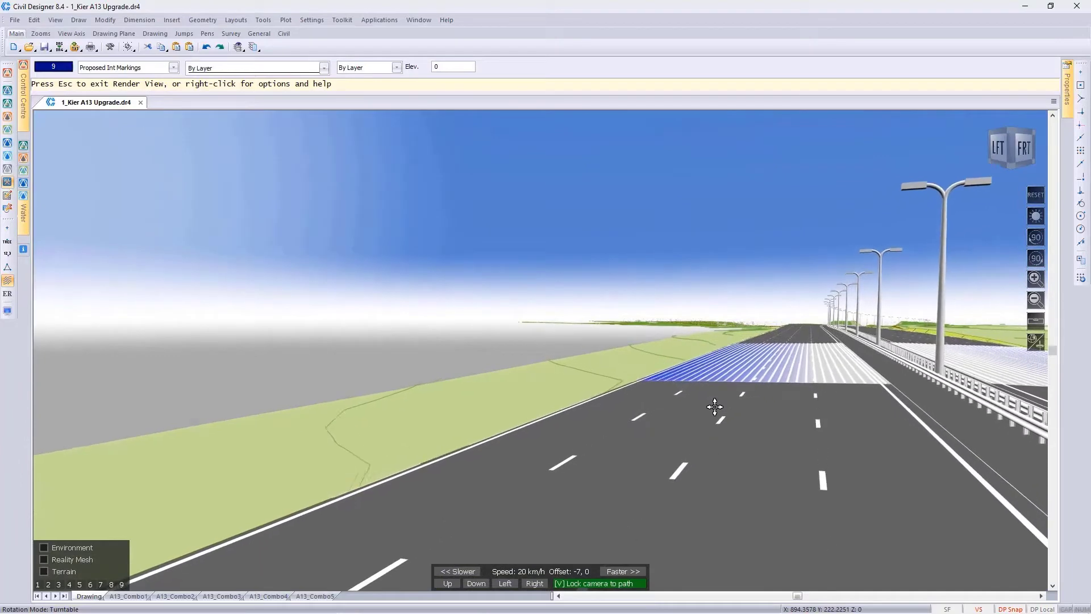
# Step: Stop the camera at the blue-and-white shaded road section, shift it to offset -9, 2, and examine the values across the carriageway
pyautogui.press('+')
pyautogui.press('-')
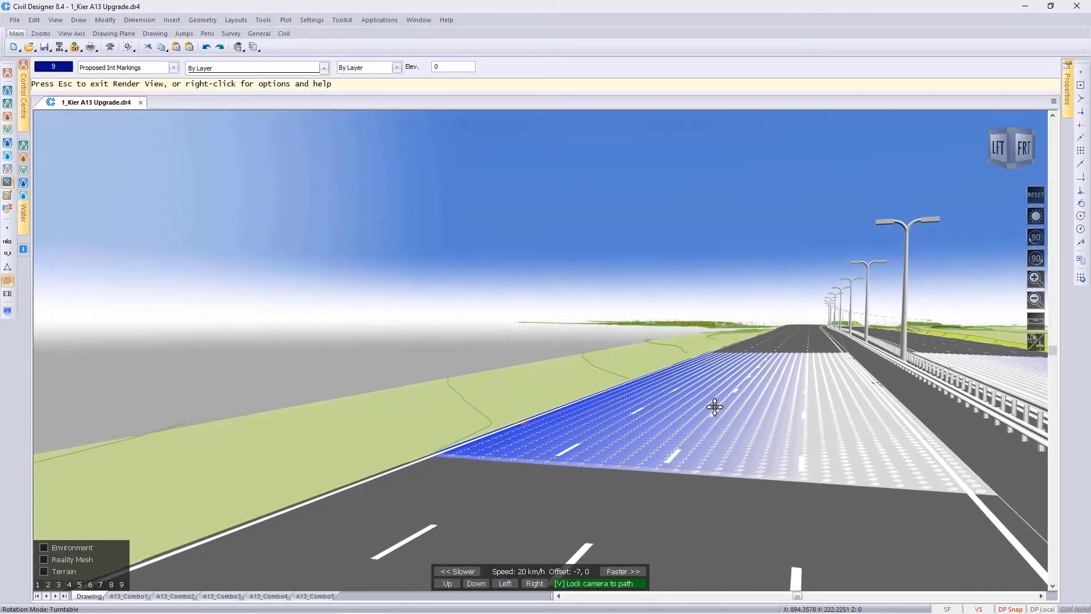
pyautogui.press('Left')
pyautogui.press('Left')
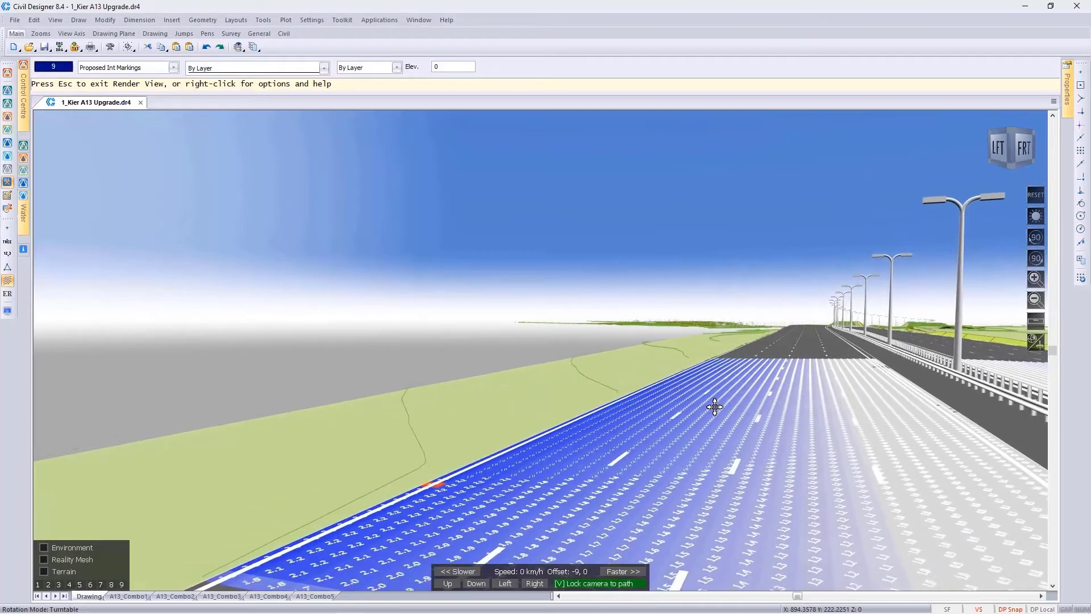
pyautogui.press('Down')
pyautogui.press('Down')
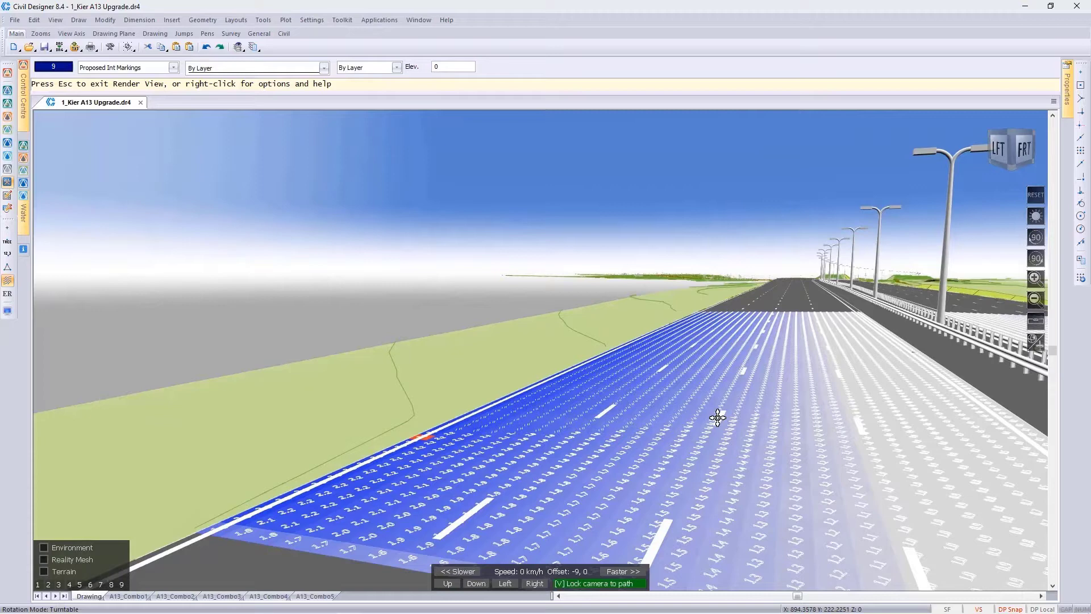
pyautogui.press('Up')
pyautogui.press('pageup')
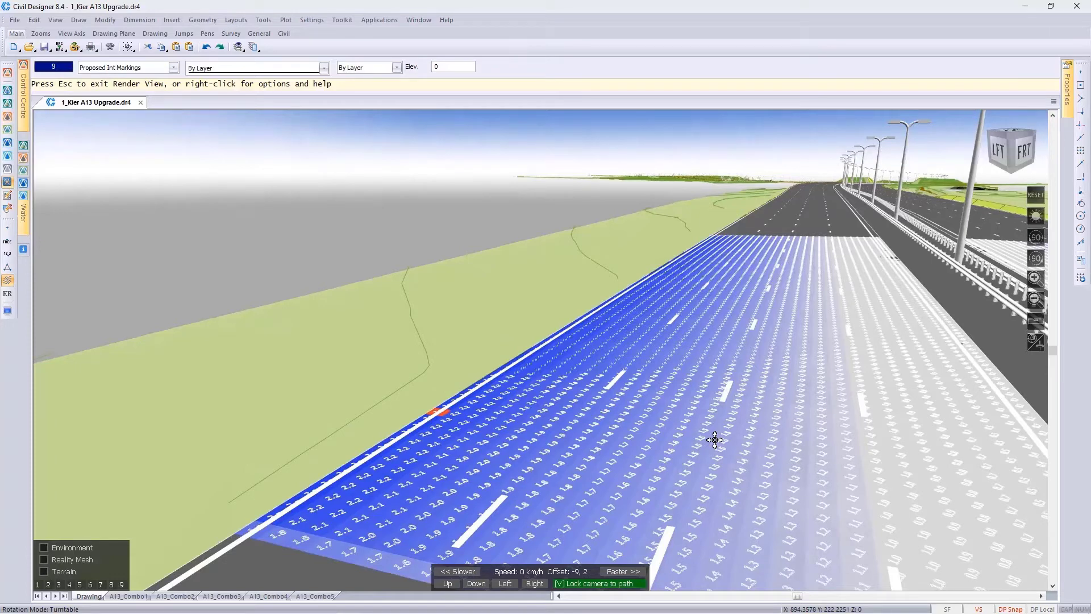
pyautogui.moveTo(715, 439); pyautogui.dragTo(714, 415)
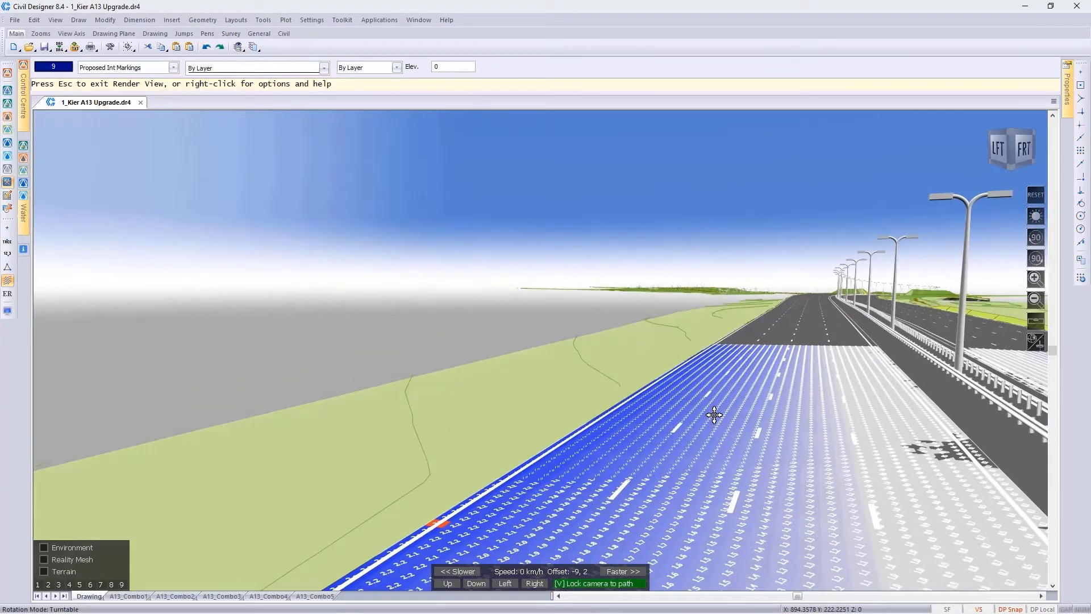
# Step: Lock the camera to the path and resume the drive at 40 km/h
pyautogui.press('v')
pyautogui.press('space')
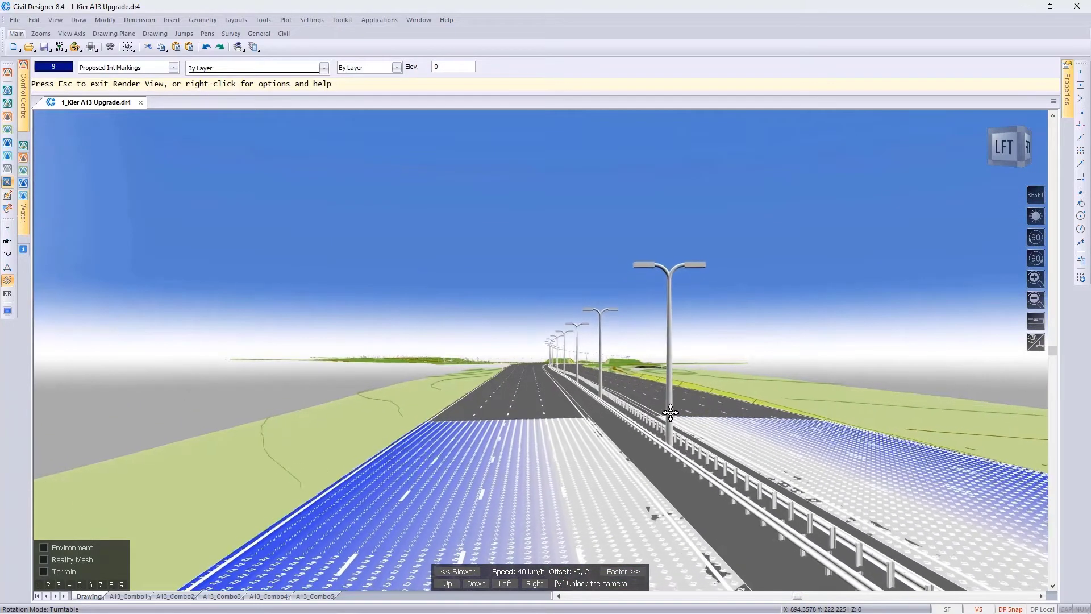
pyautogui.scroll(1, 539, 401)
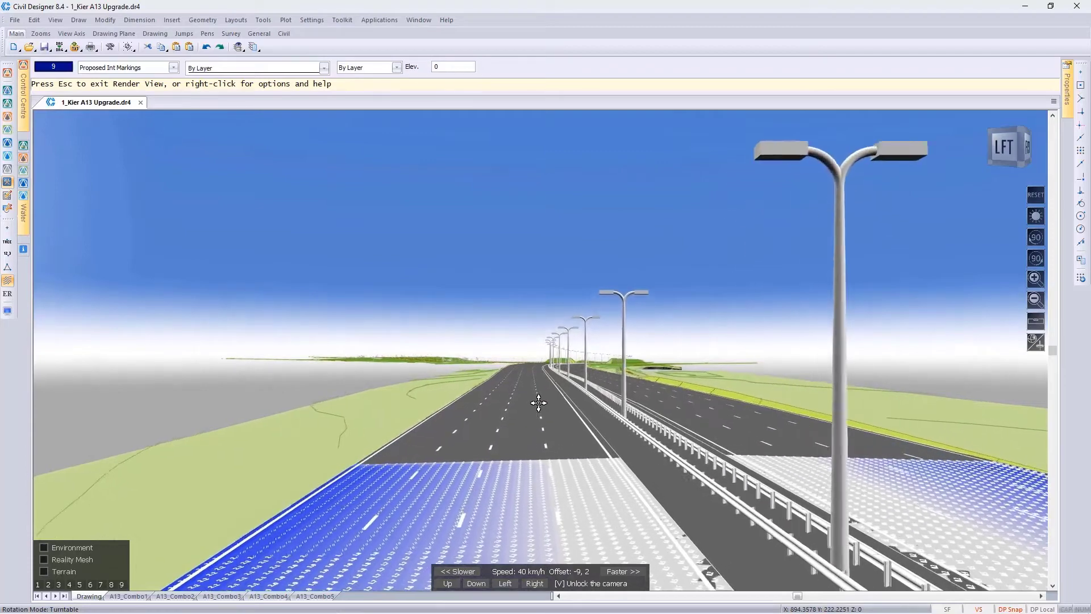
# Step: Raise the camera high above the road to offset -9, 18 while driving
pyautogui.press('Up')
pyautogui.press('Up')
pyautogui.press('Up')
pyautogui.press('Up')
pyautogui.press('Up')
pyautogui.press('Up')
pyautogui.press('Up')
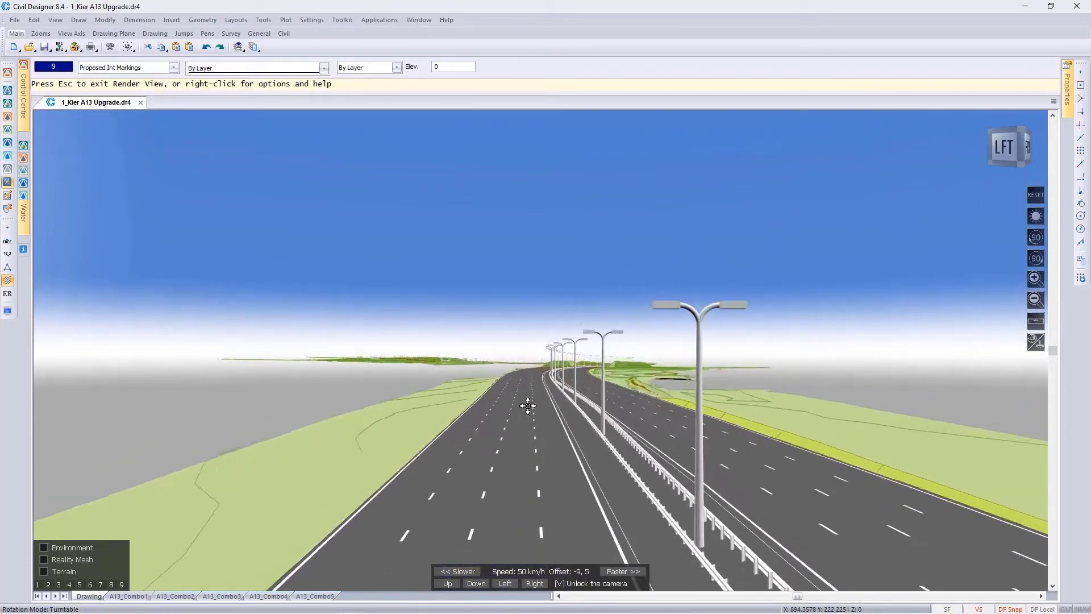
pyautogui.press('Up')
pyautogui.press('Up')
pyautogui.press('Up')
pyautogui.press('Up')
pyautogui.press('Up')
pyautogui.press('Up')
pyautogui.press('Up')
pyautogui.press('Up')
pyautogui.press('Up')
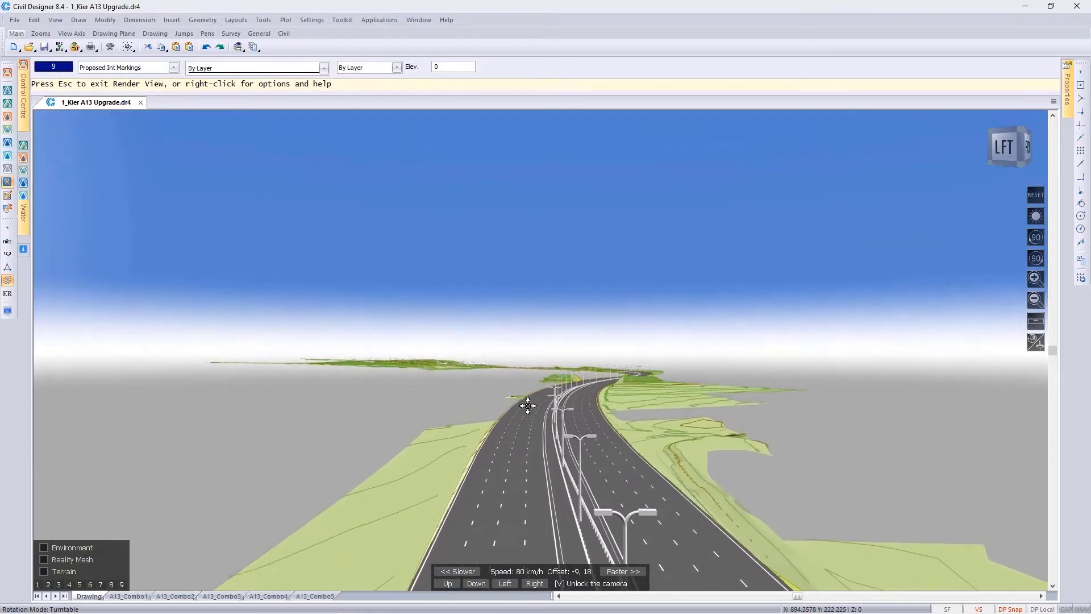
# Step: Increase the elevated drive speed to 300 km/h
pyautogui.scroll(2, 524, 408)
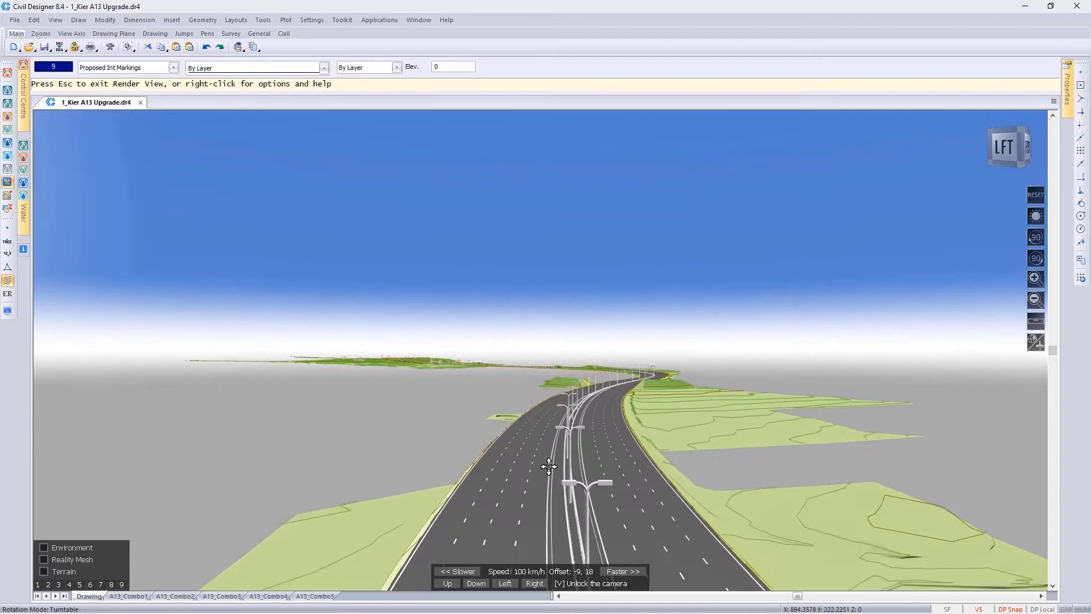
pyautogui.scroll(14, 549, 467)
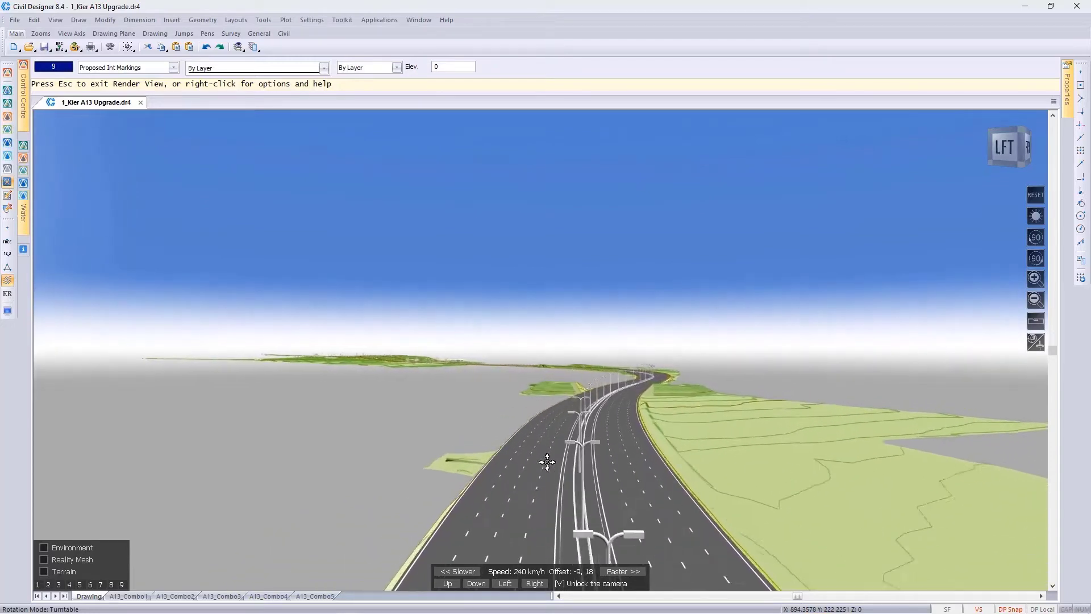
pyautogui.scroll(3, 547, 462)
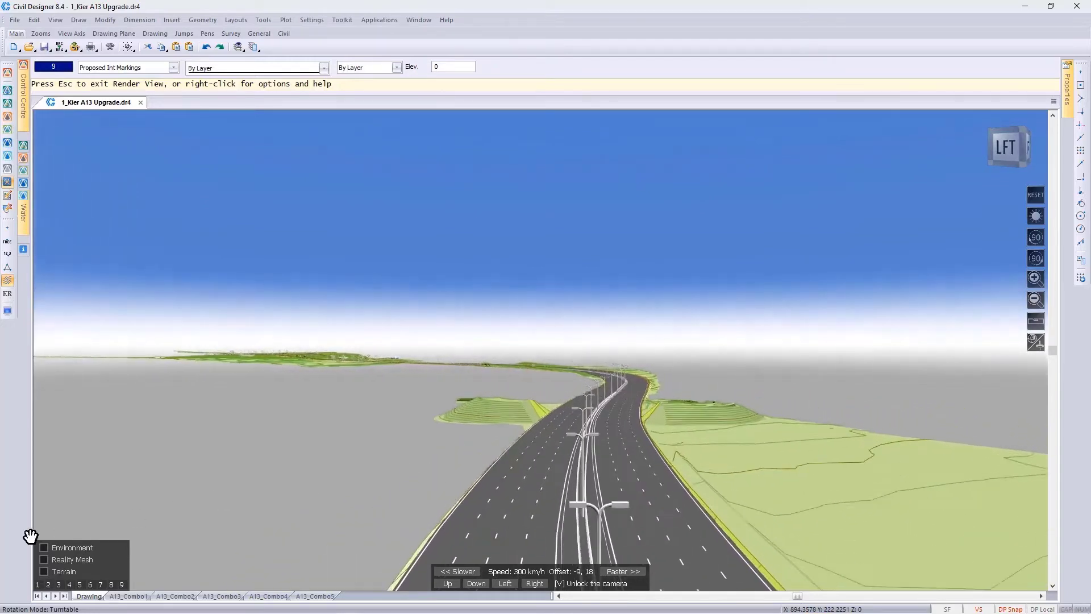
# Step: Open the environment settings and preview the Dawn, Sunny, Cloudy and Sunset presets in turn
pyautogui.click(42, 546)
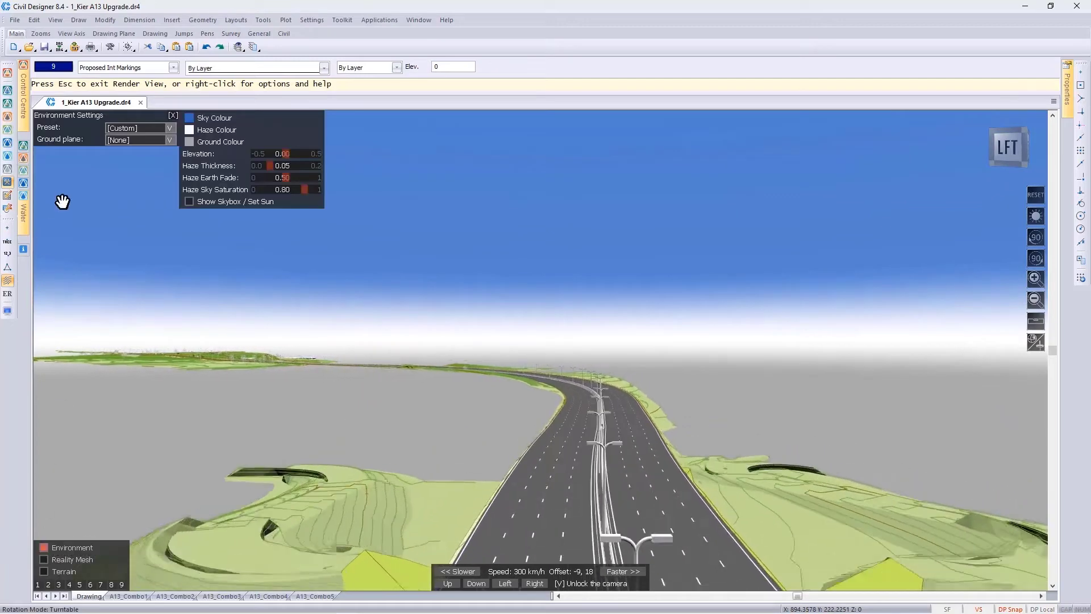
pyautogui.click(167, 128)
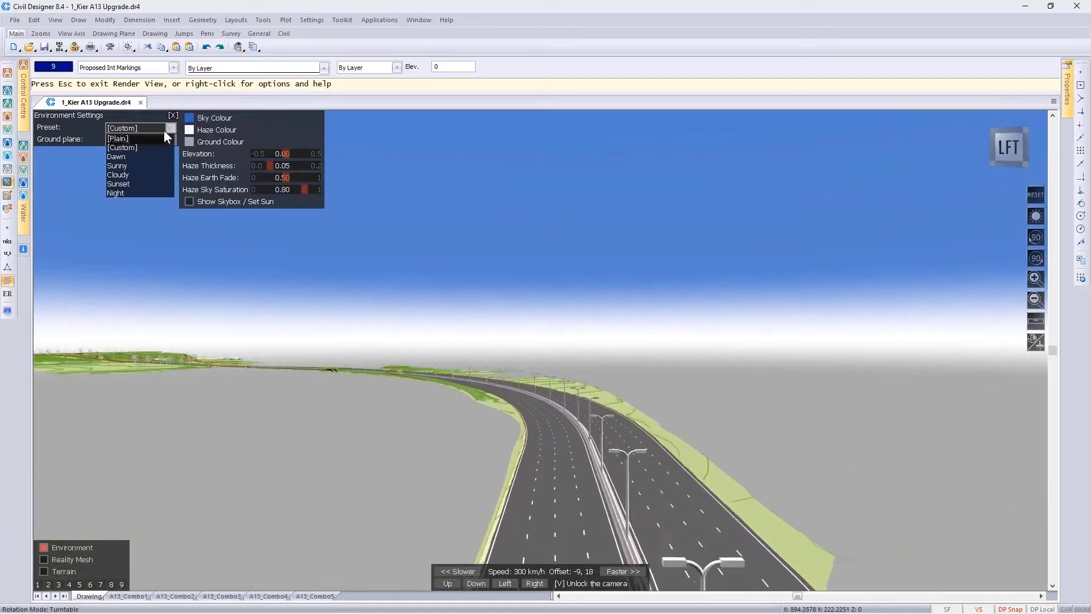
pyautogui.click(149, 157)
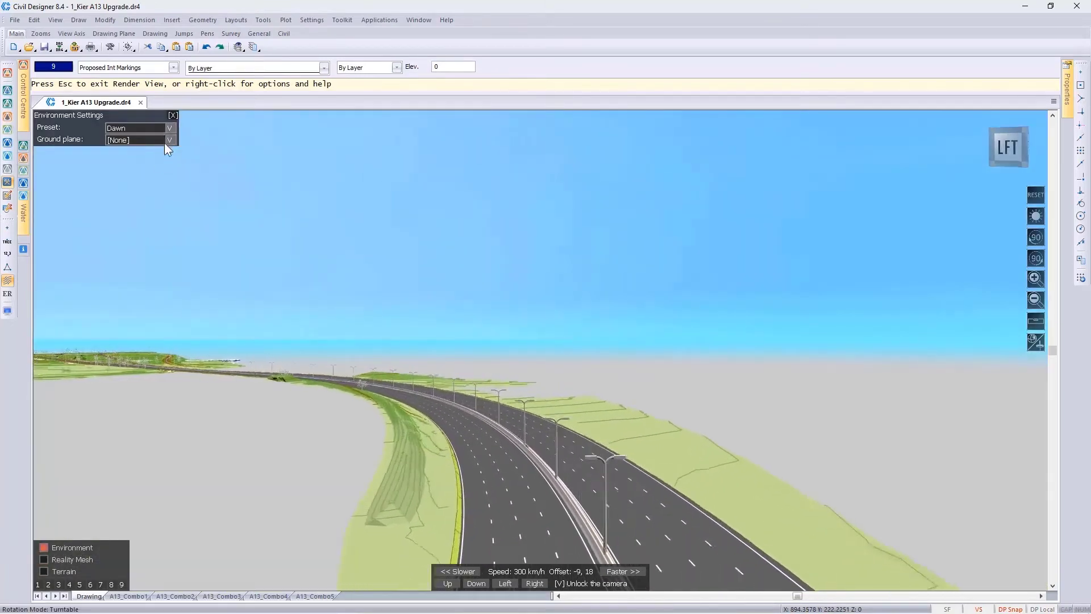
pyautogui.click(170, 128)
pyautogui.click(153, 164)
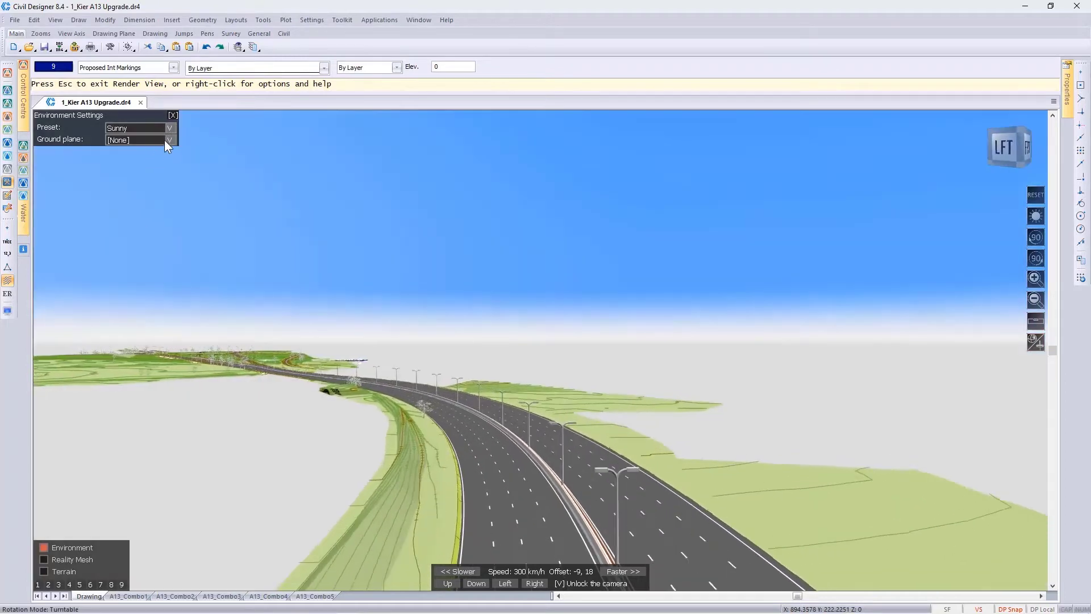
pyautogui.click(171, 128)
pyautogui.click(155, 175)
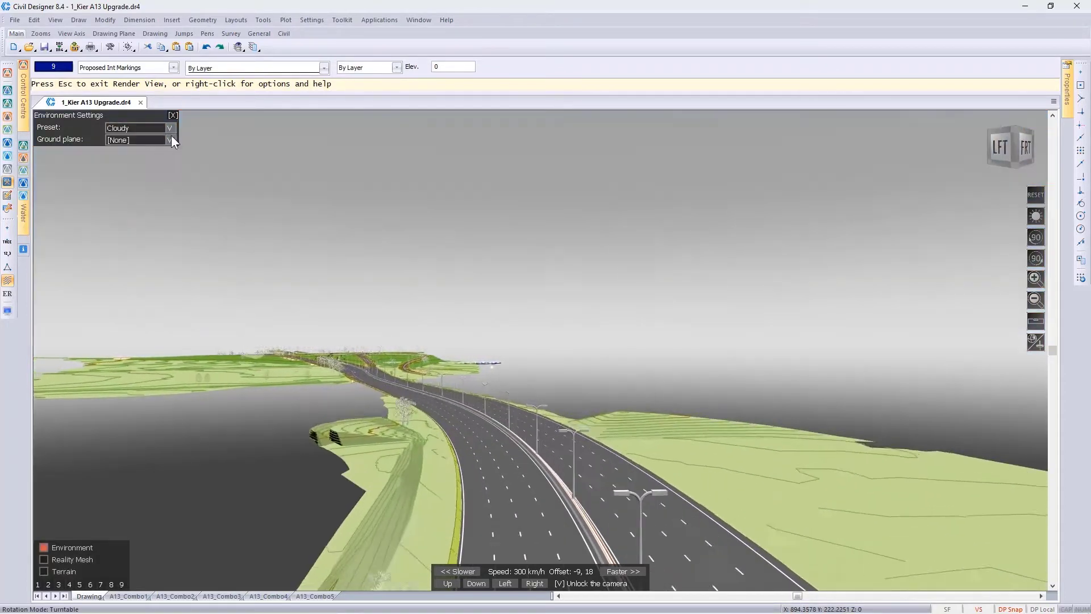
pyautogui.click(170, 129)
pyautogui.click(165, 186)
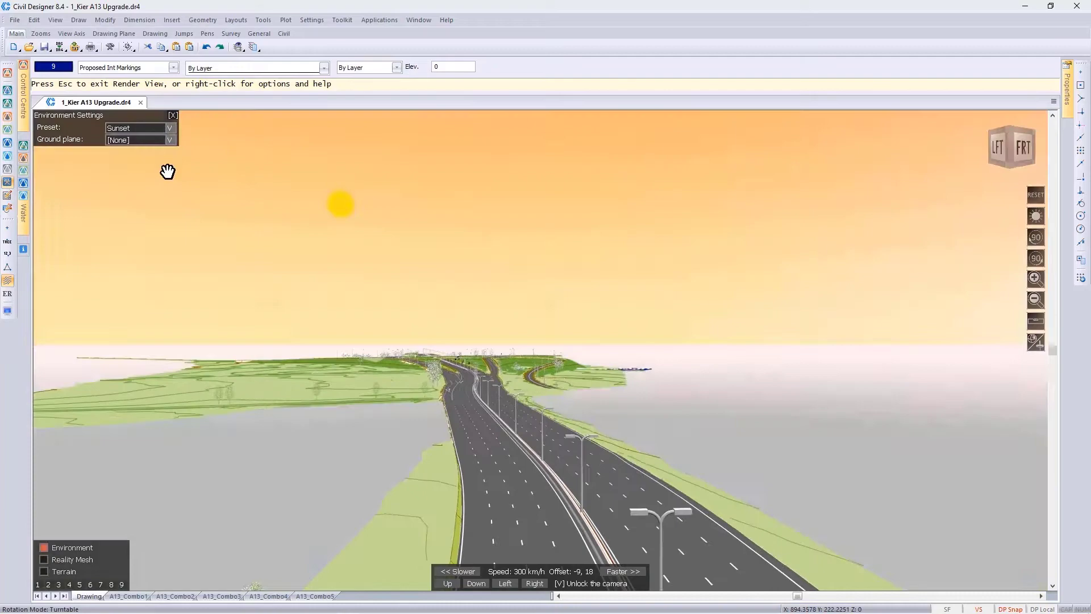
# Step: Set the environment preset to Night, lower the camera to offset -9, 1, and bring the drive to a stop
pyautogui.click(172, 127)
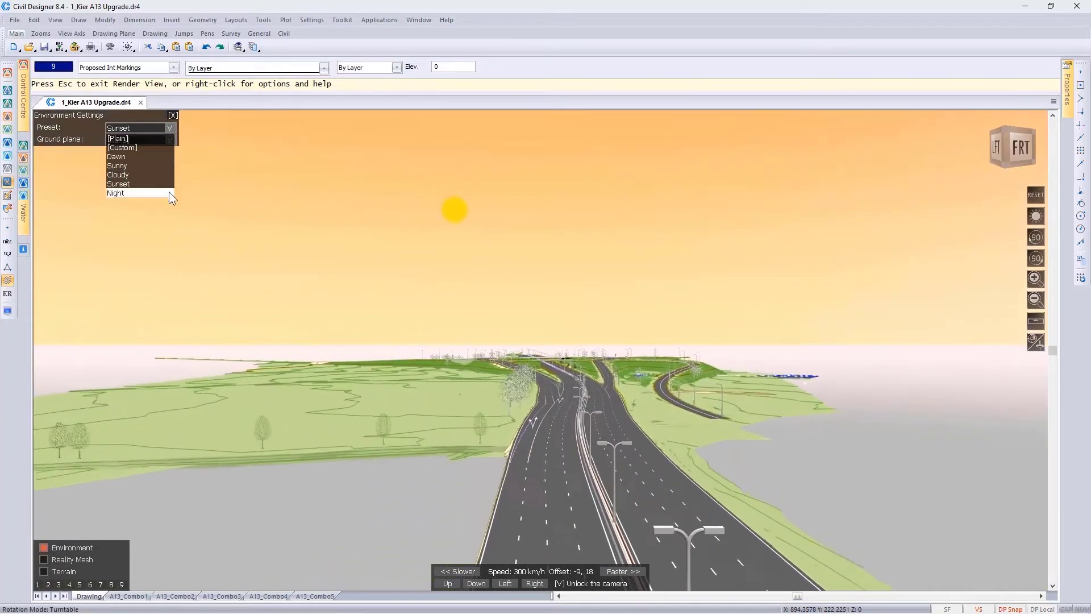
pyautogui.click(169, 194)
pyautogui.press('Down')
pyautogui.press('Down')
pyautogui.press('Down')
pyautogui.press('Down')
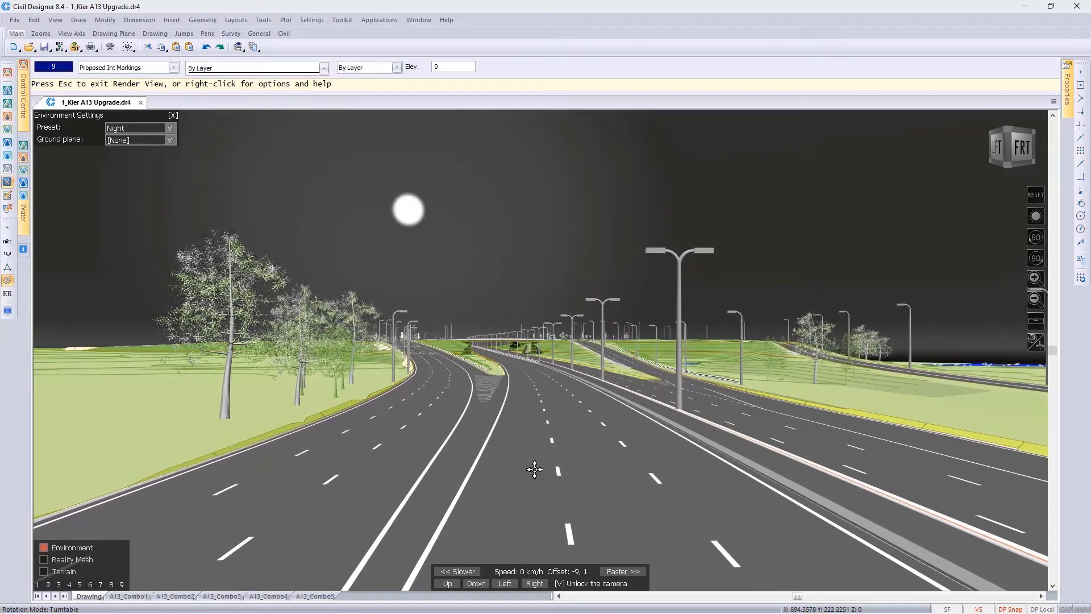
# Step: Start a fly-along of the road entity on the slip road and shift the camera to offset -5, 1
pyautogui.rightClick(439, 386)
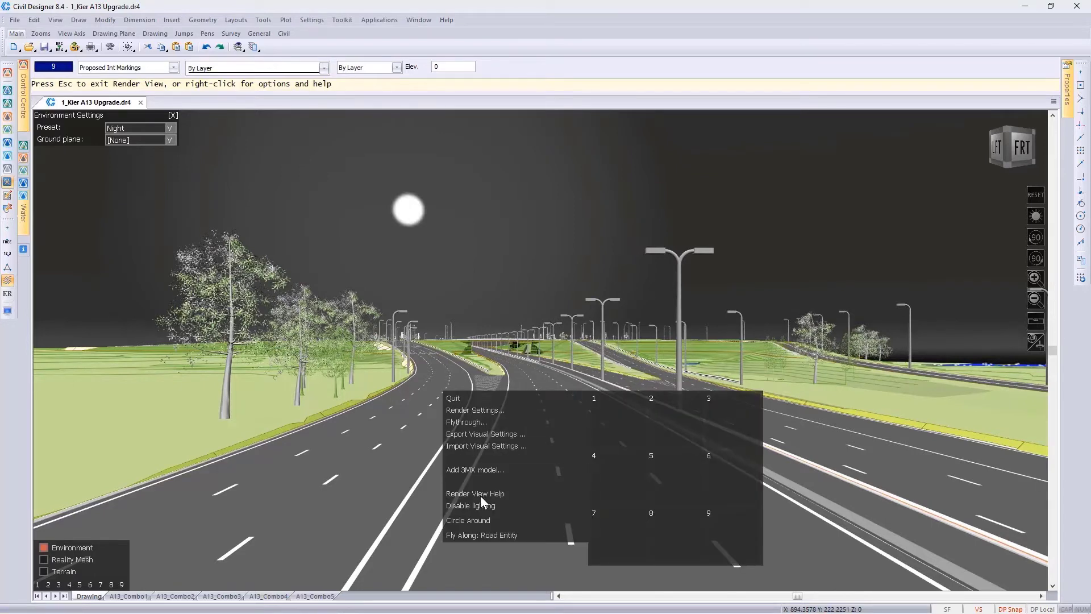
pyautogui.click(496, 534)
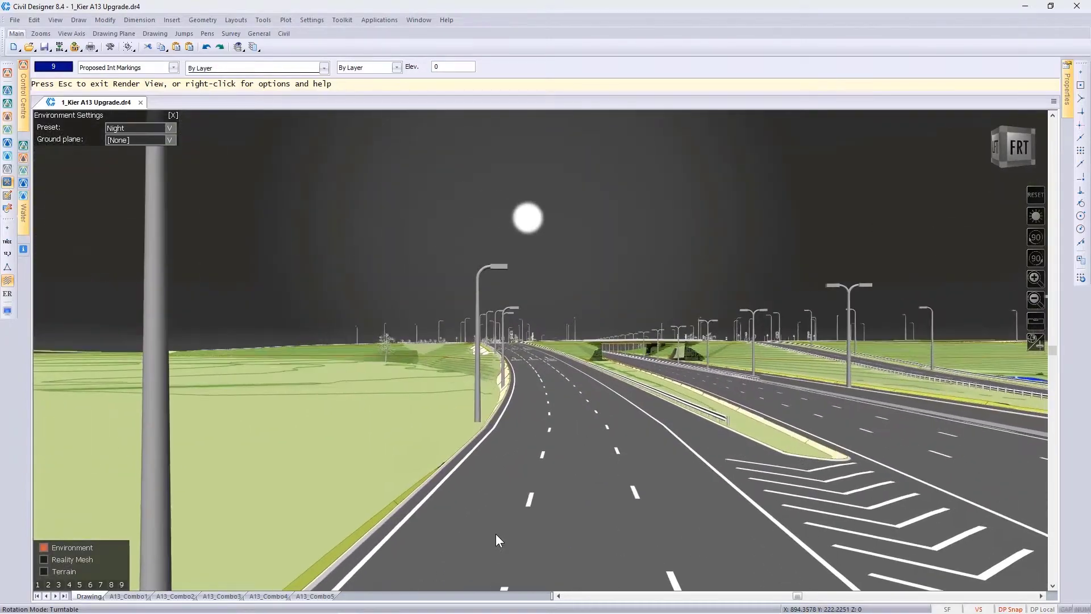
pyautogui.press('Right')
pyautogui.press('Right')
pyautogui.press('Right')
pyautogui.press('Right')
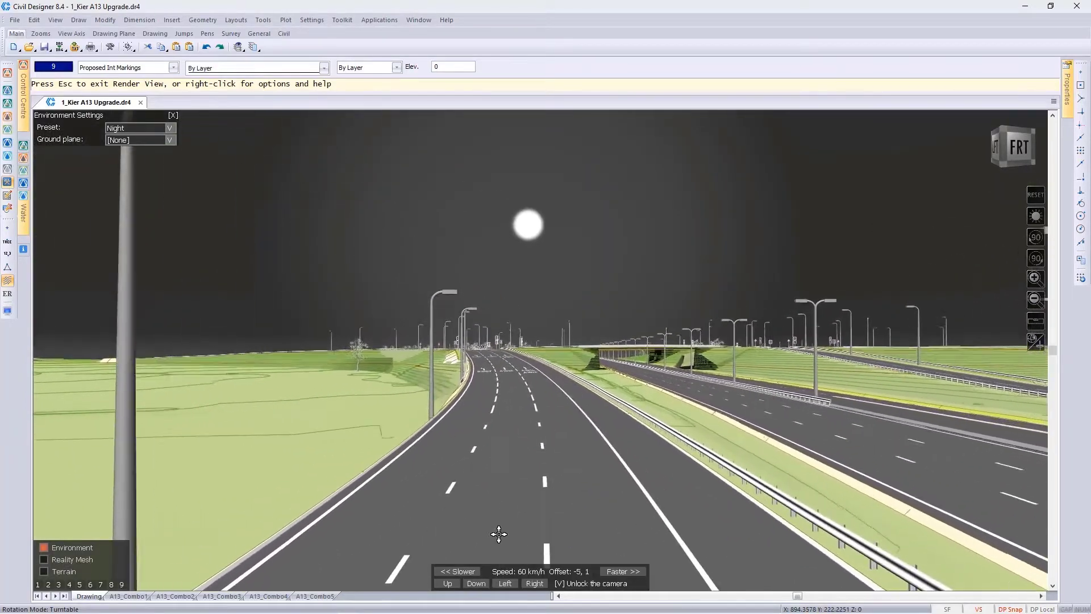
# Step: Increase the slip-road drive speed to 90 km/h with the camera at offset -4, 1
pyautogui.press('+')
pyautogui.press('+')
pyautogui.press('+')
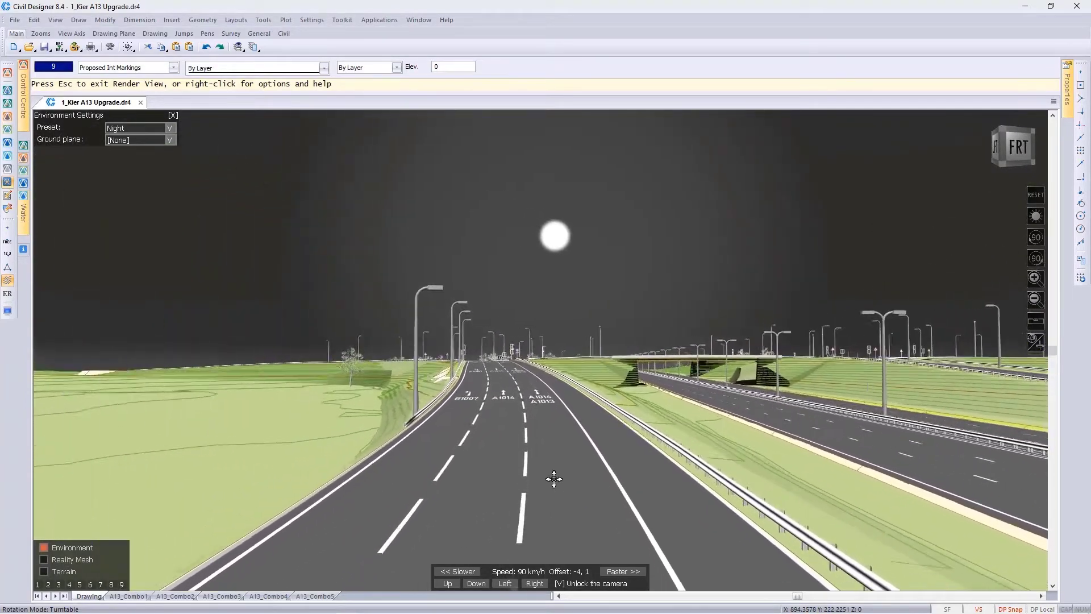
# Step: Slow the slip-road drive to a stop at 0 km/h ahead of the signalised roundabout
pyautogui.press('-')
pyautogui.press('-')
pyautogui.press('-')
pyautogui.press('-')
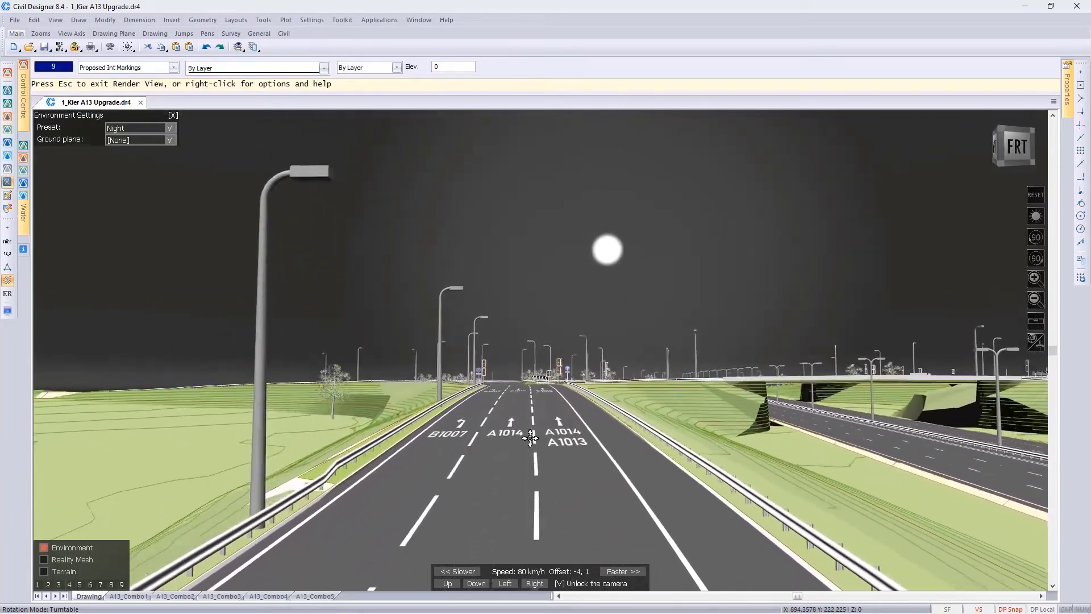
pyautogui.press('-')
pyautogui.press('-')
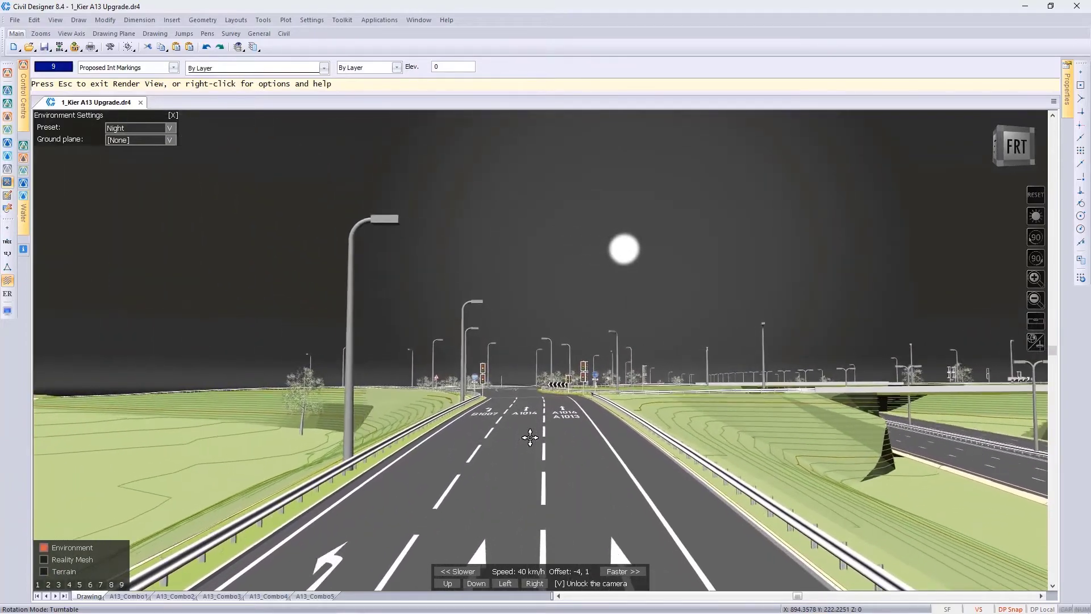
pyautogui.press('-')
pyautogui.press('-')
pyautogui.press('-')
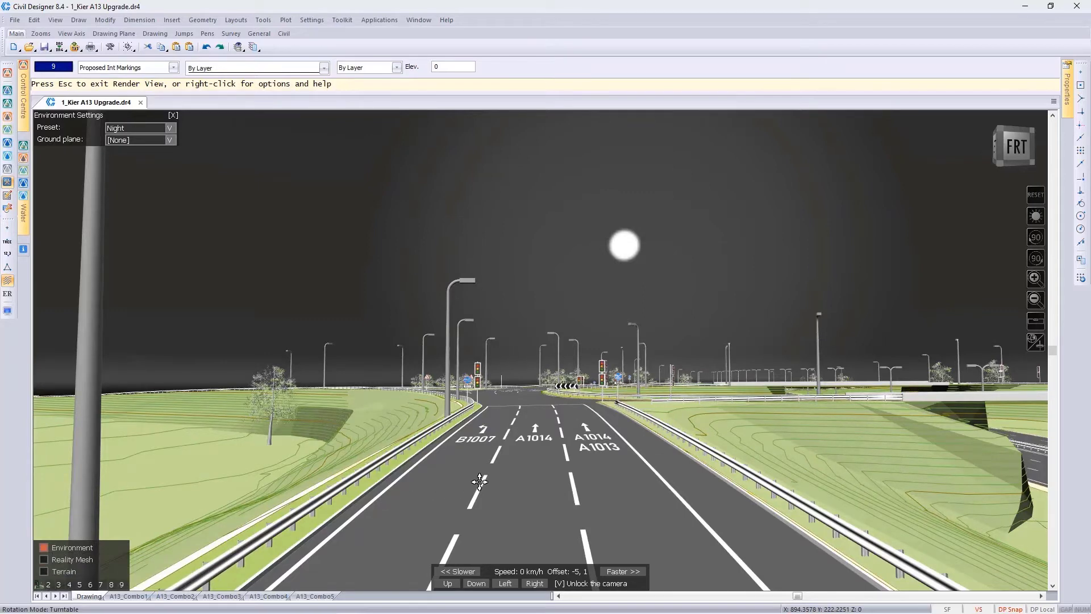
# Step: Examine the slip roads, main carriageway and grade-separated roundabout from a free camera, pulling back to an overview of the junction
pyautogui.moveTo(500, 481); pyautogui.dragTo(541, 351)
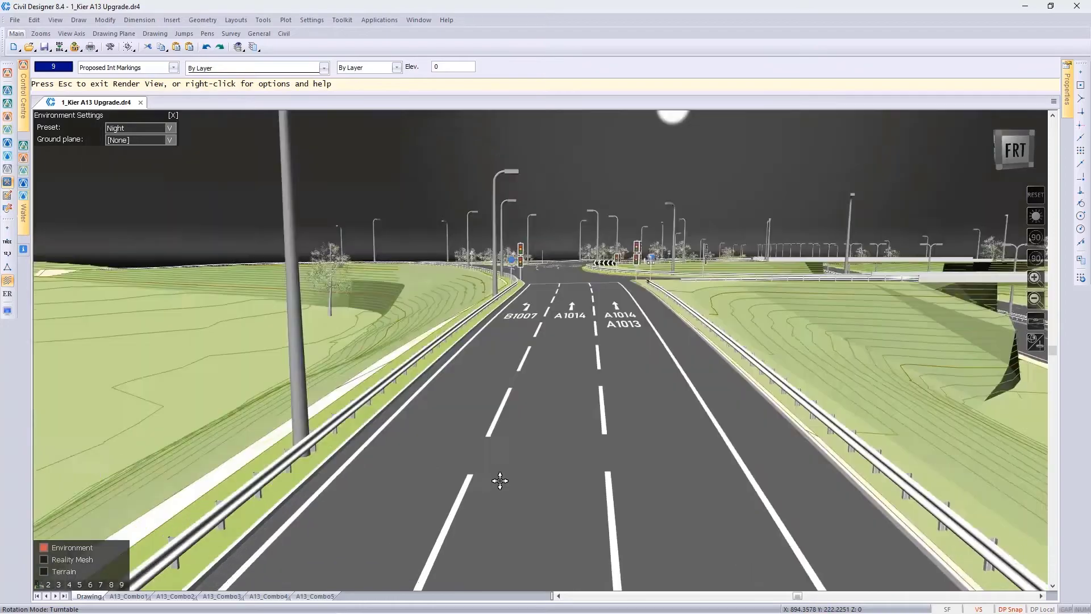
pyautogui.scroll(-3, 499, 480)
pyautogui.moveTo(541, 351); pyautogui.dragTo(400, 375, button='middle')
pyautogui.moveTo(400, 375); pyautogui.dragTo(478, 388)
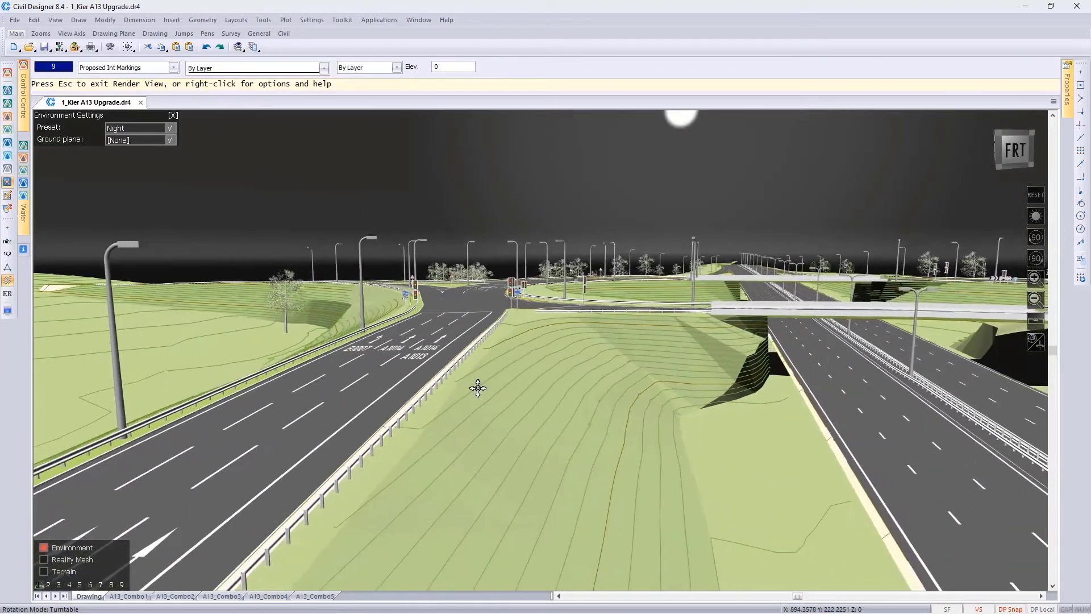
pyautogui.moveTo(841, 403); pyautogui.dragTo(594, 448)
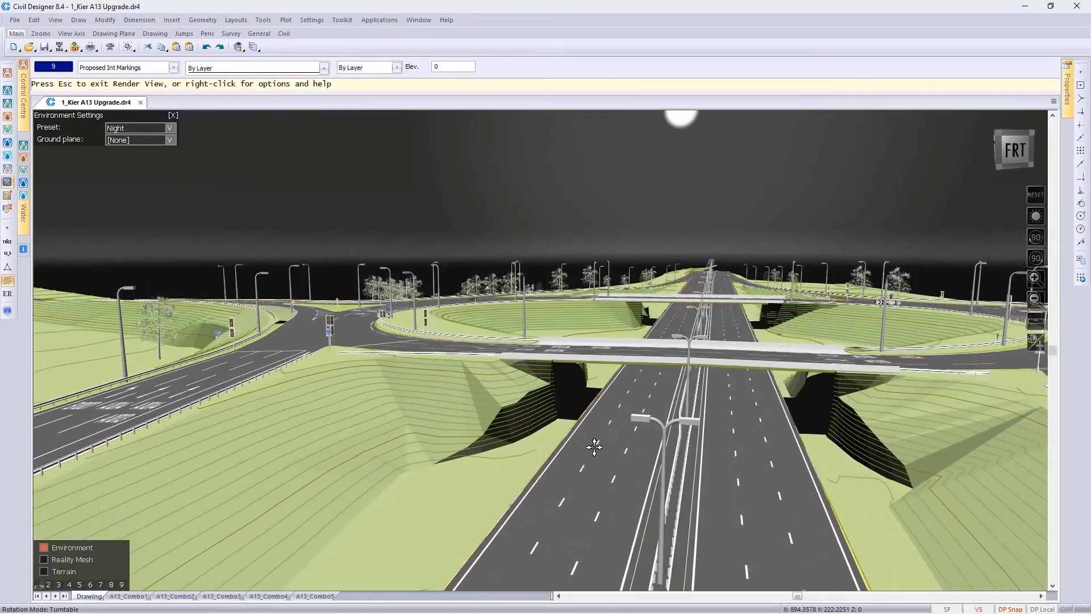
pyautogui.scroll(-3, 697, 317)
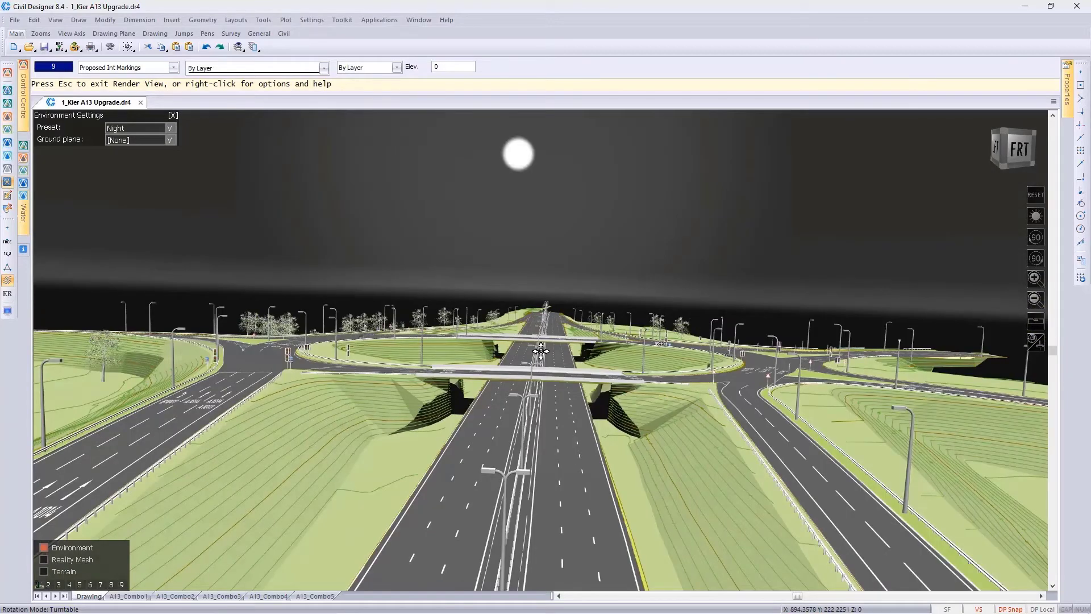
pyautogui.scroll(-3, 541, 351)
pyautogui.scroll(-3, 537, 359)
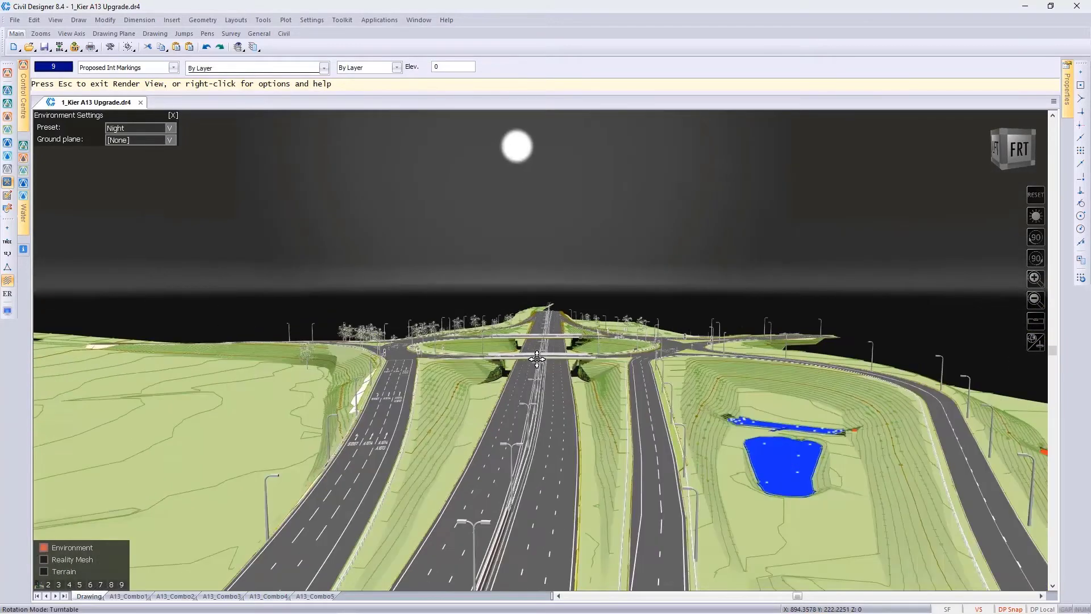
pyautogui.scroll(-3, 541, 350)
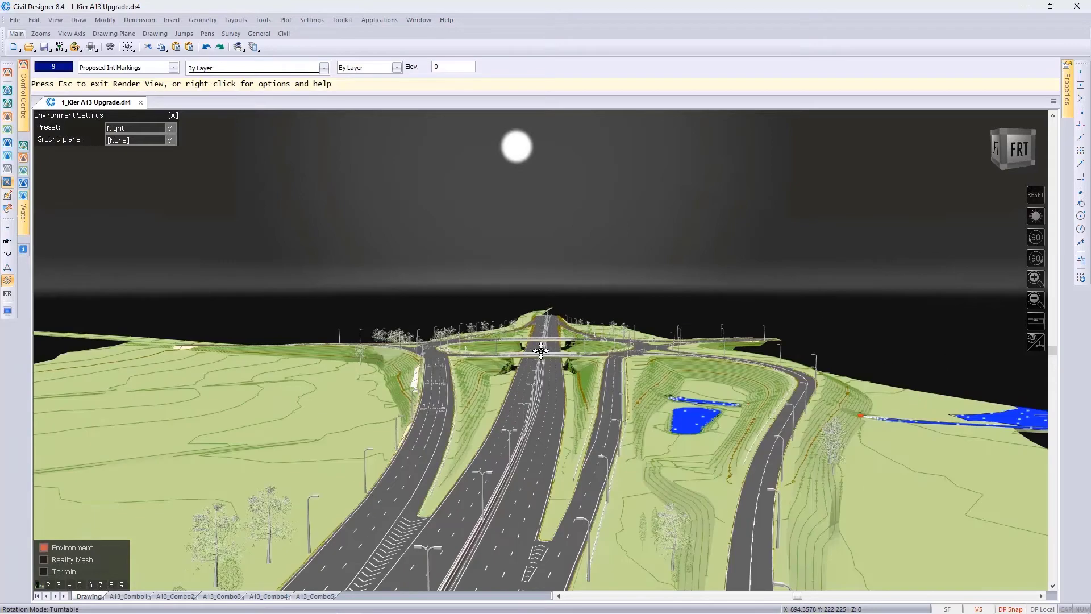
# Step: Look down on the roundabout from above and start the Circle Around camera motion about its centre
pyautogui.moveTo(541, 351); pyautogui.dragTo(555, 489)
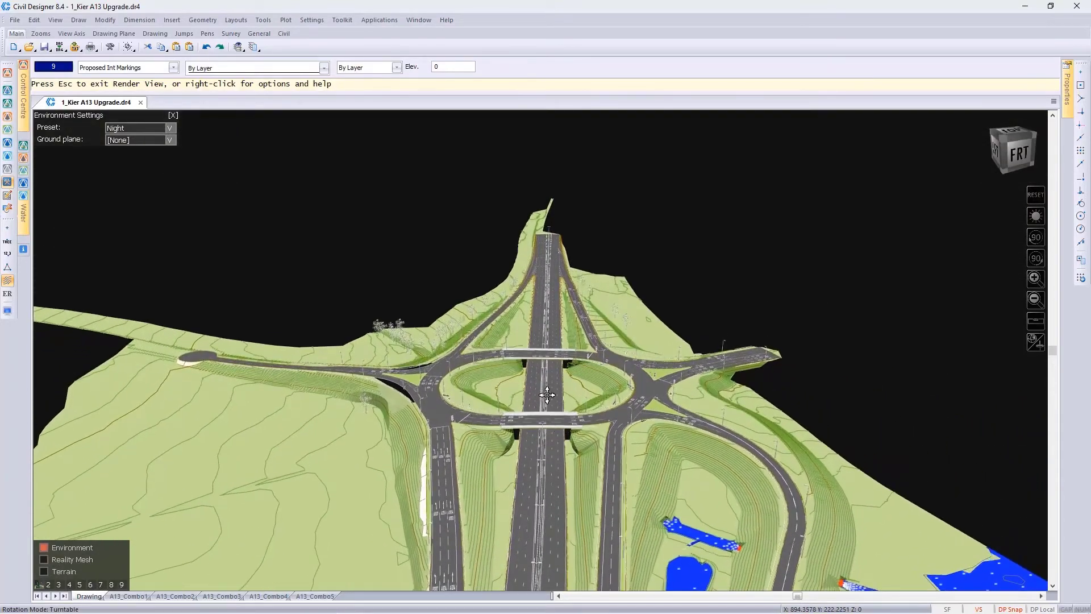
pyautogui.rightClick(543, 380)
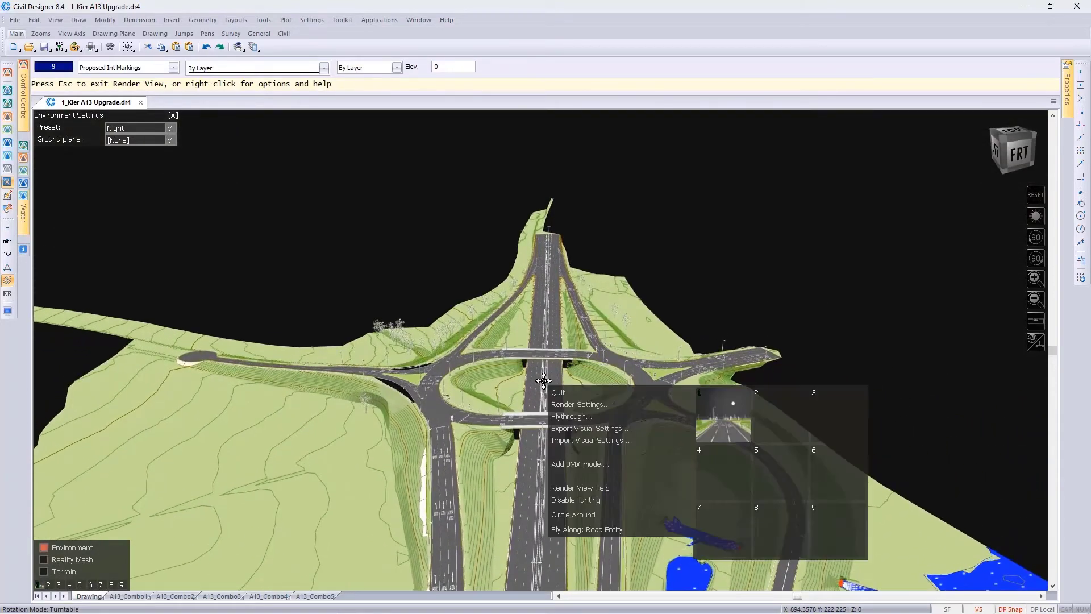
pyautogui.click(576, 513)
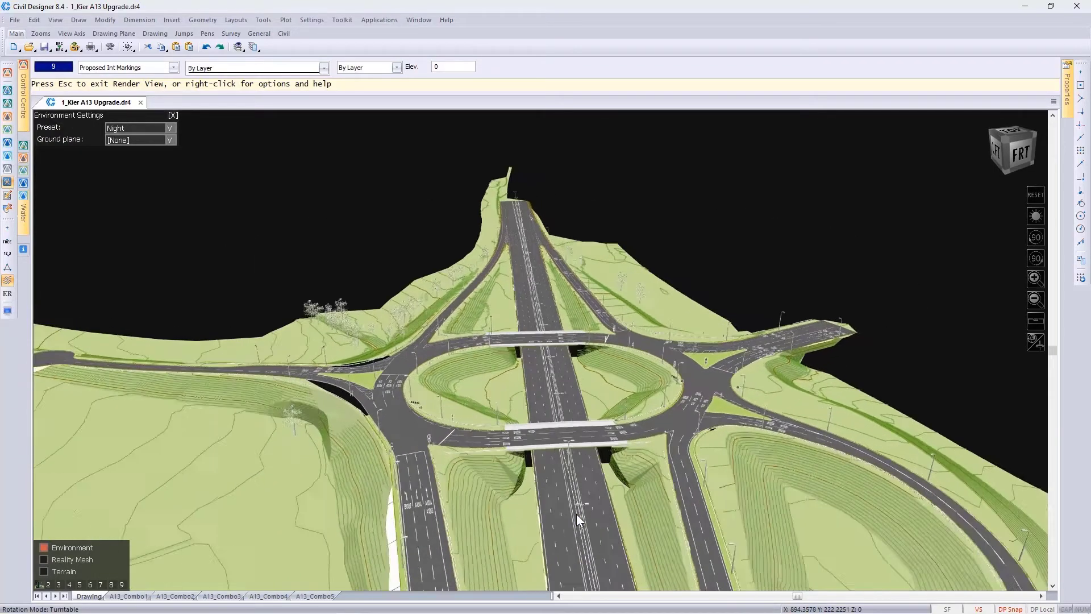